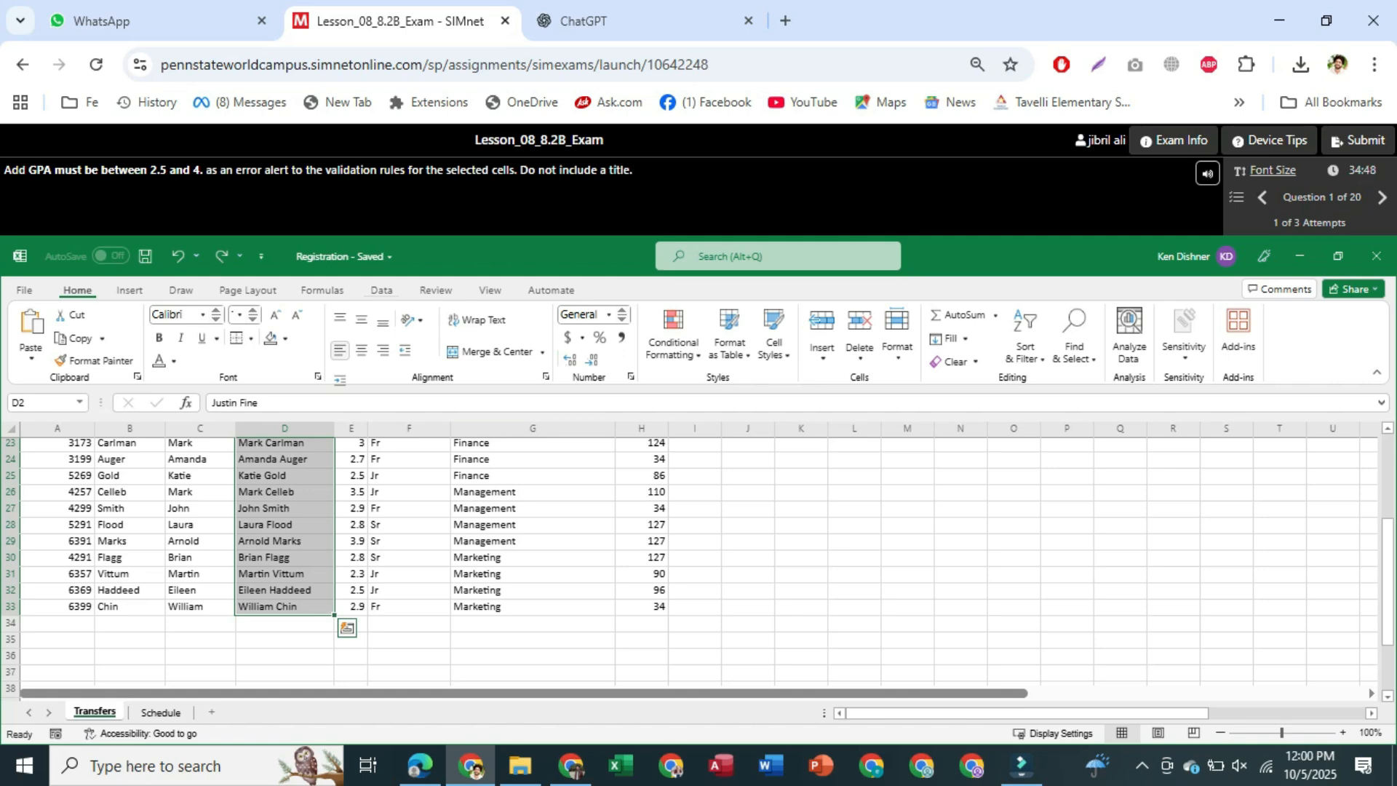
Step: Open the error alert settings of data validation for the selected cells and set the alert style to Warning
left_click(381, 289)
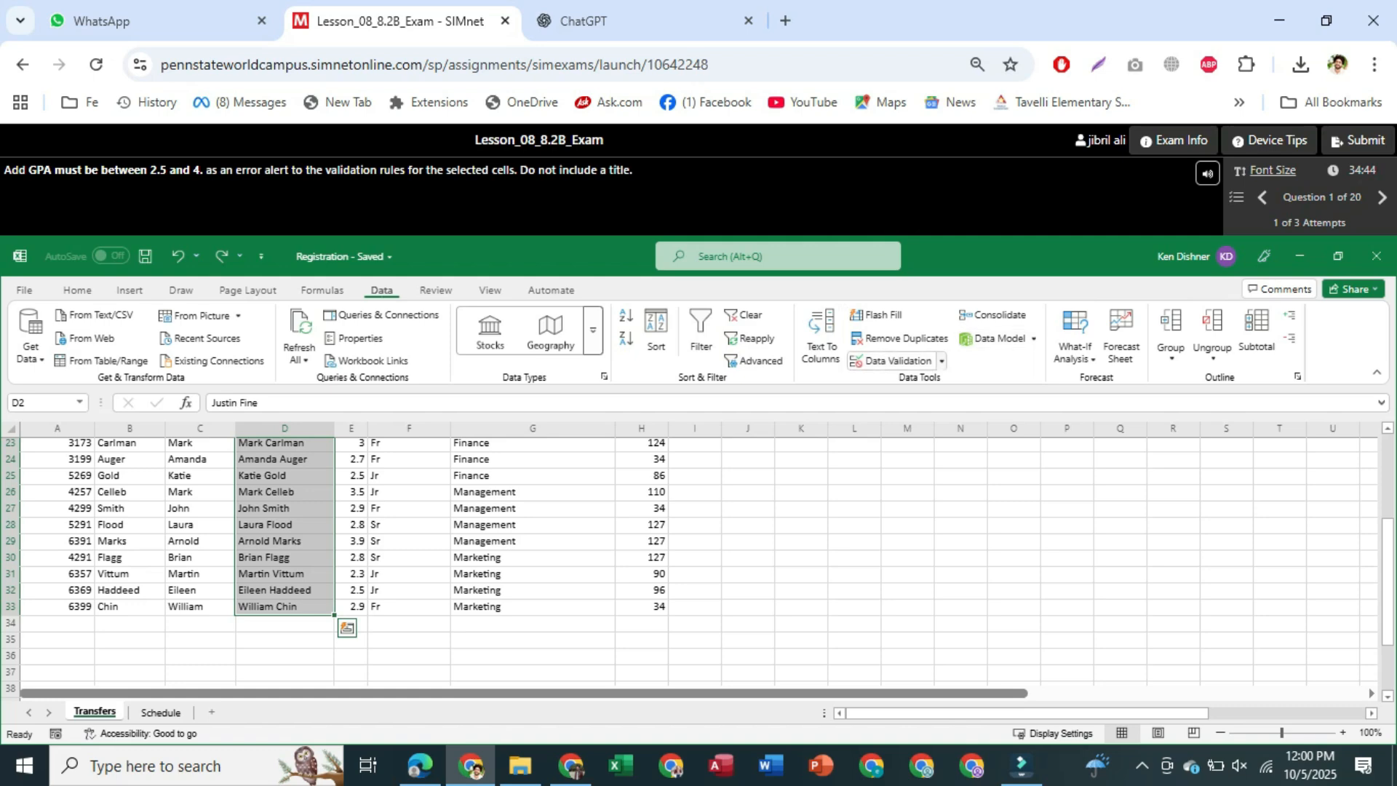
left_click(941, 361)
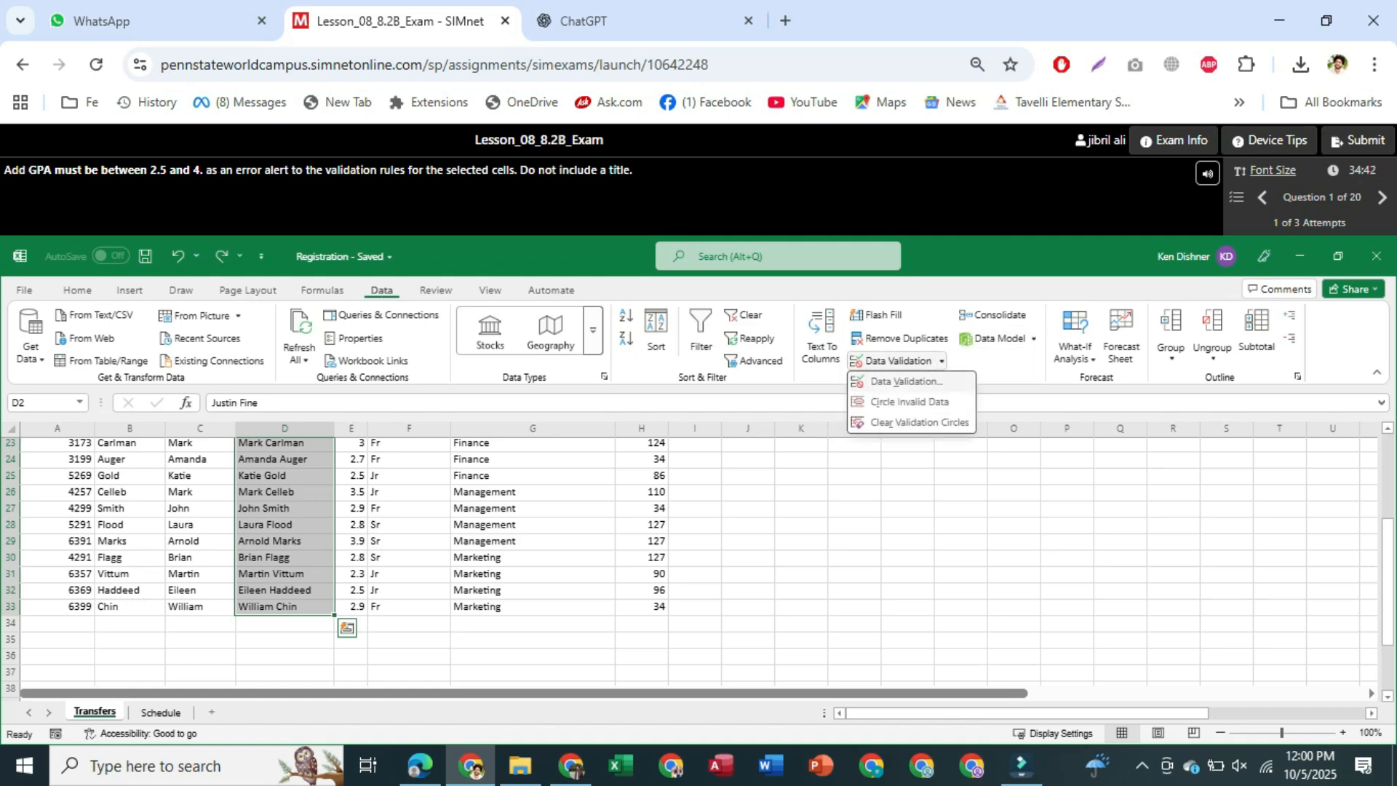
left_click(906, 381)
left_click(693, 339)
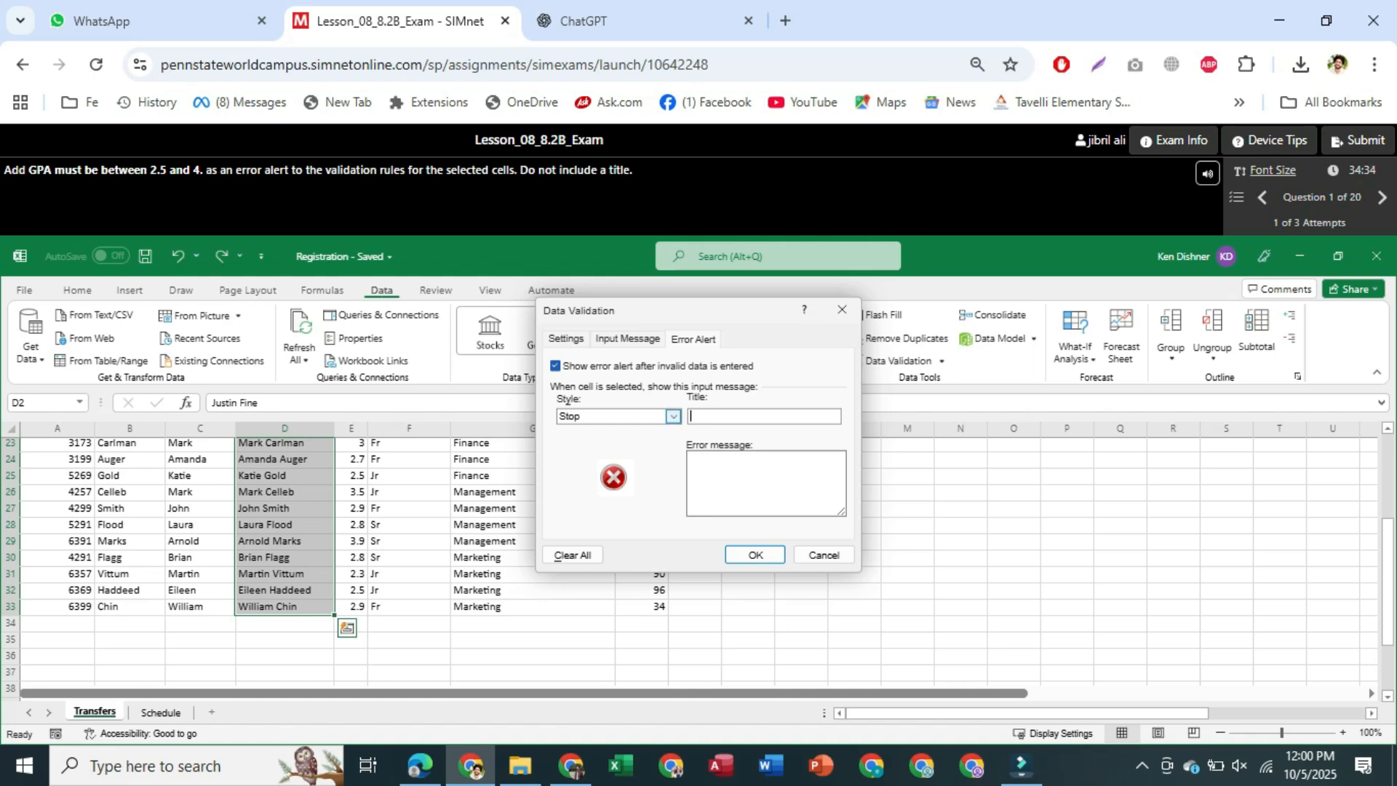
left_click(673, 416)
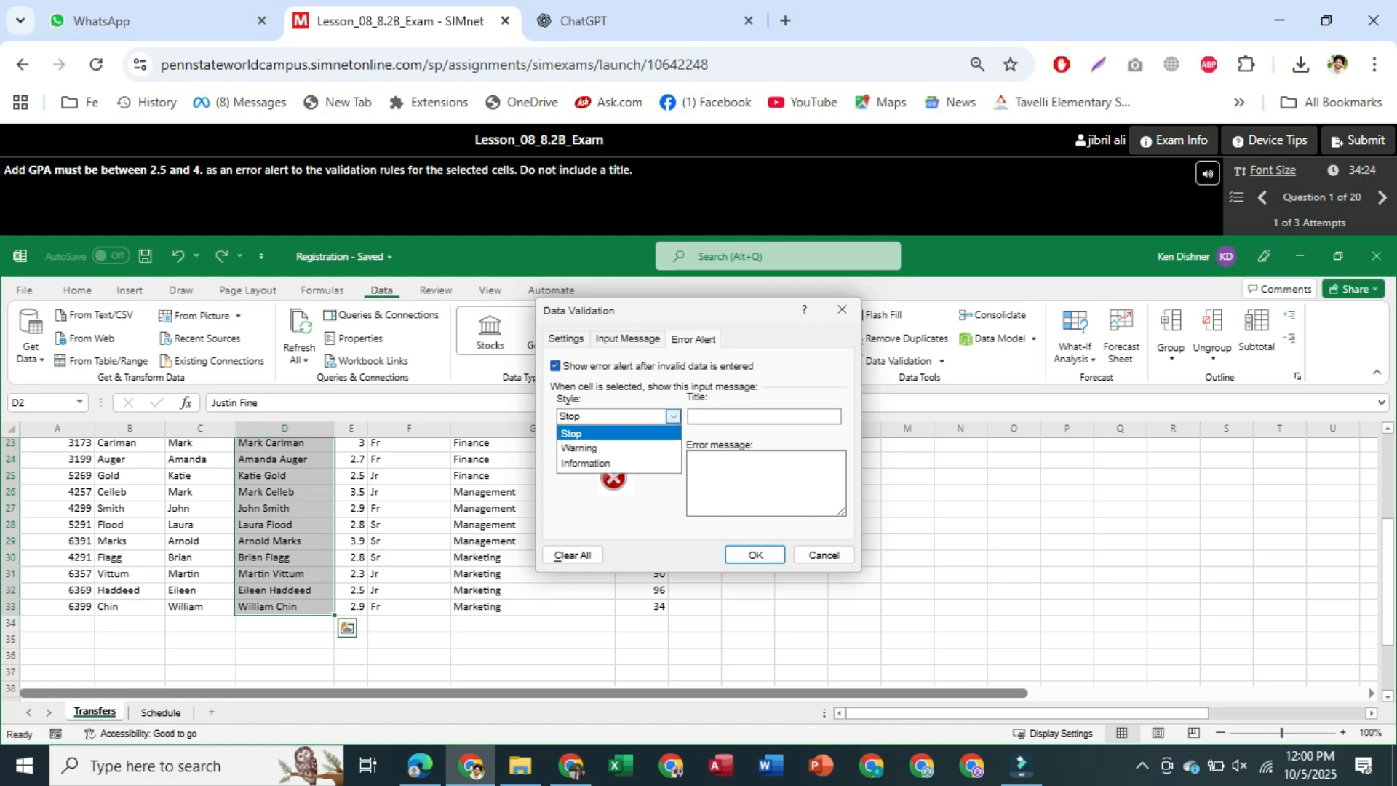
left_click(579, 448)
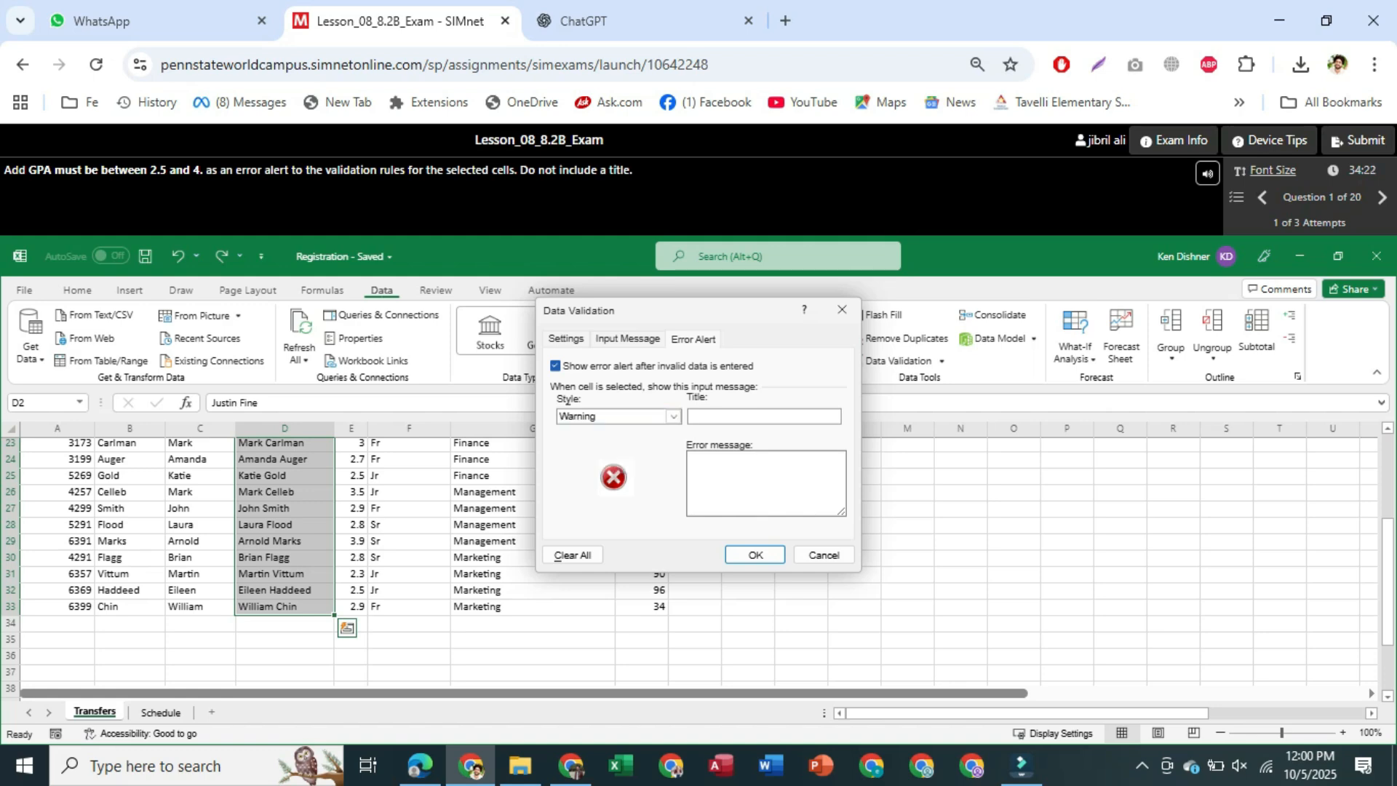
left_click(729, 416)
type("GPA must ")
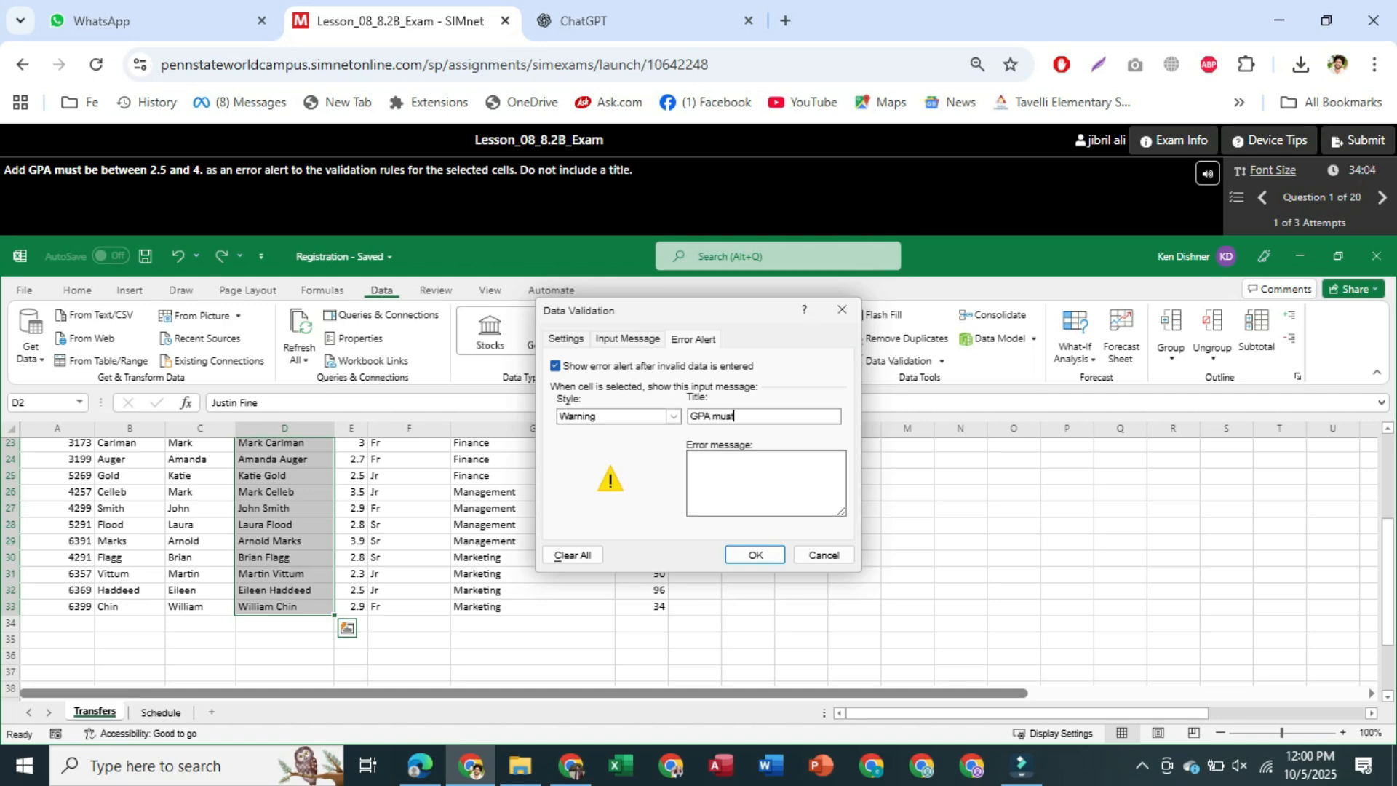
type("be 2.5 and 4.")
key("ctrl+shift+Left")
key("ctrl+shift+Left")
key("ctrl+shift+Left")
key("ctrl+shift+Left")
key("ctrl+shift+Left")
key("ctrl+shift+Left")
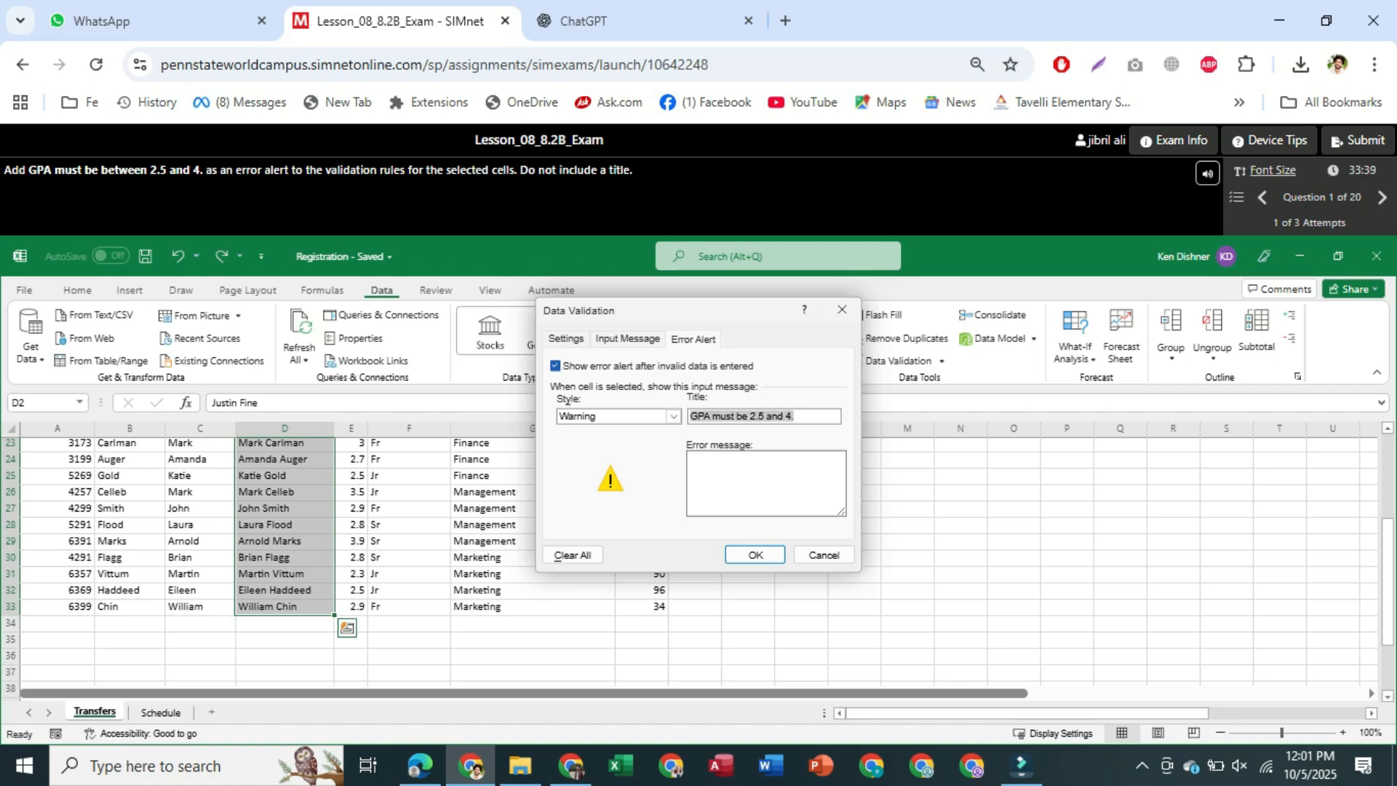
key("BackSpace")
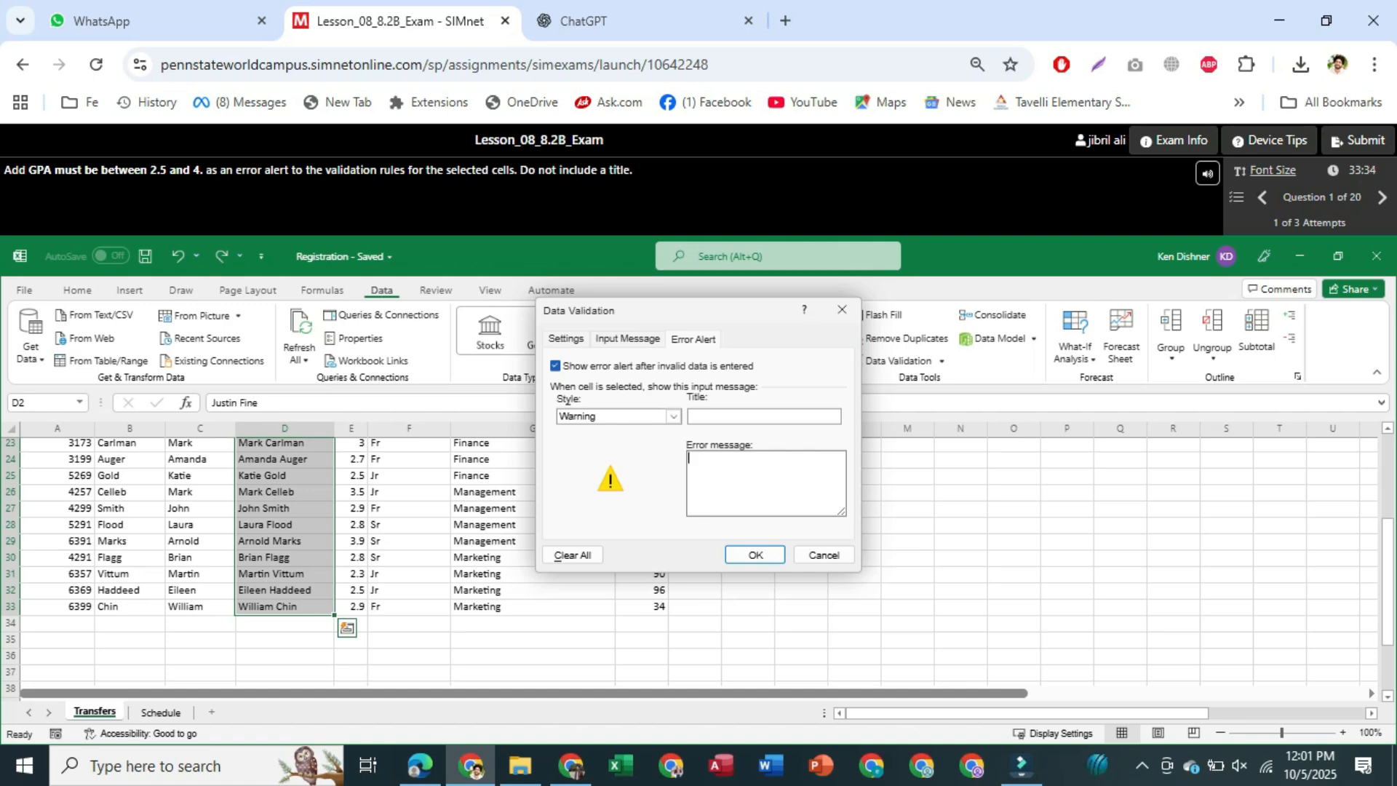
Step: Try to submit the Warning alert with an untitled error message stating the allowed GPA range of 2.5 to 4
type("GPA must be")
key("alt+Tab")
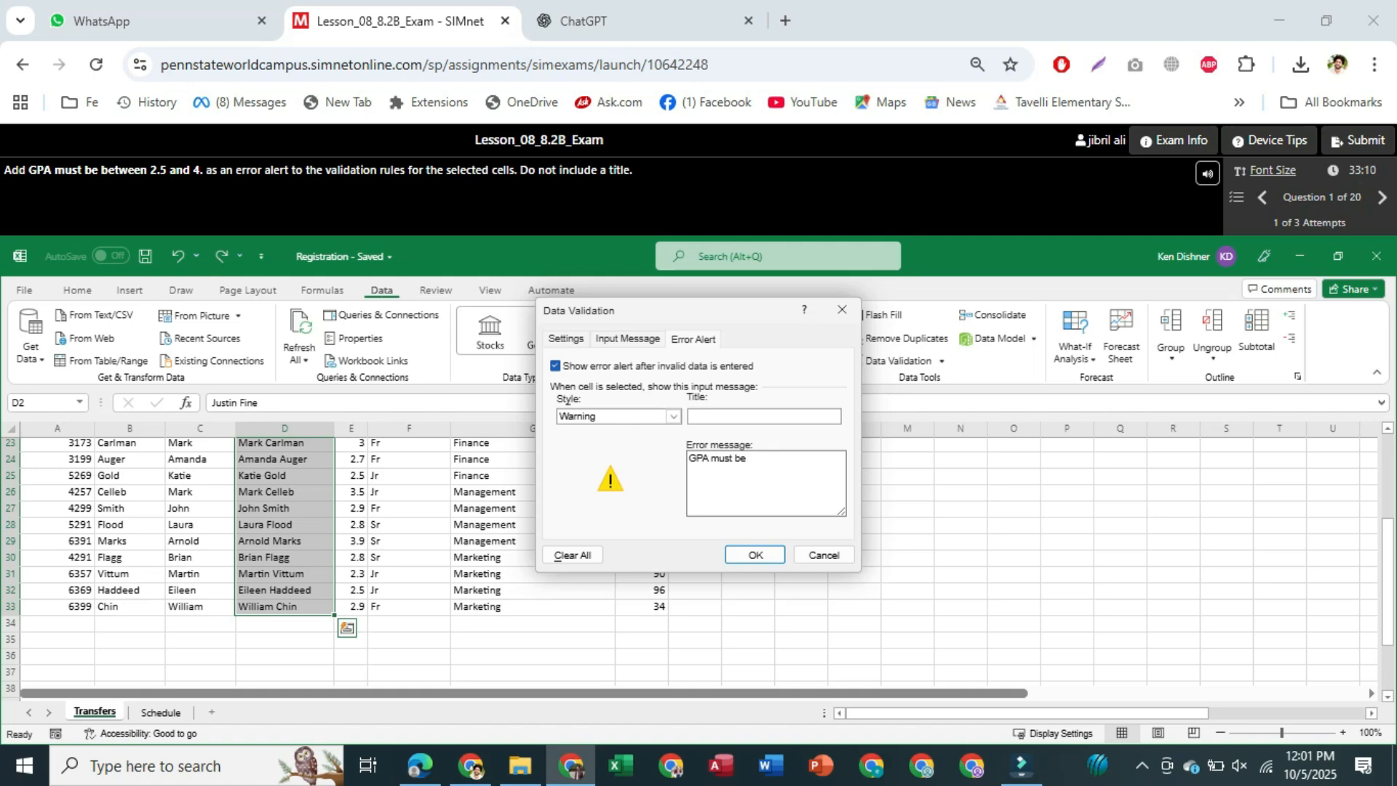
type("weer")
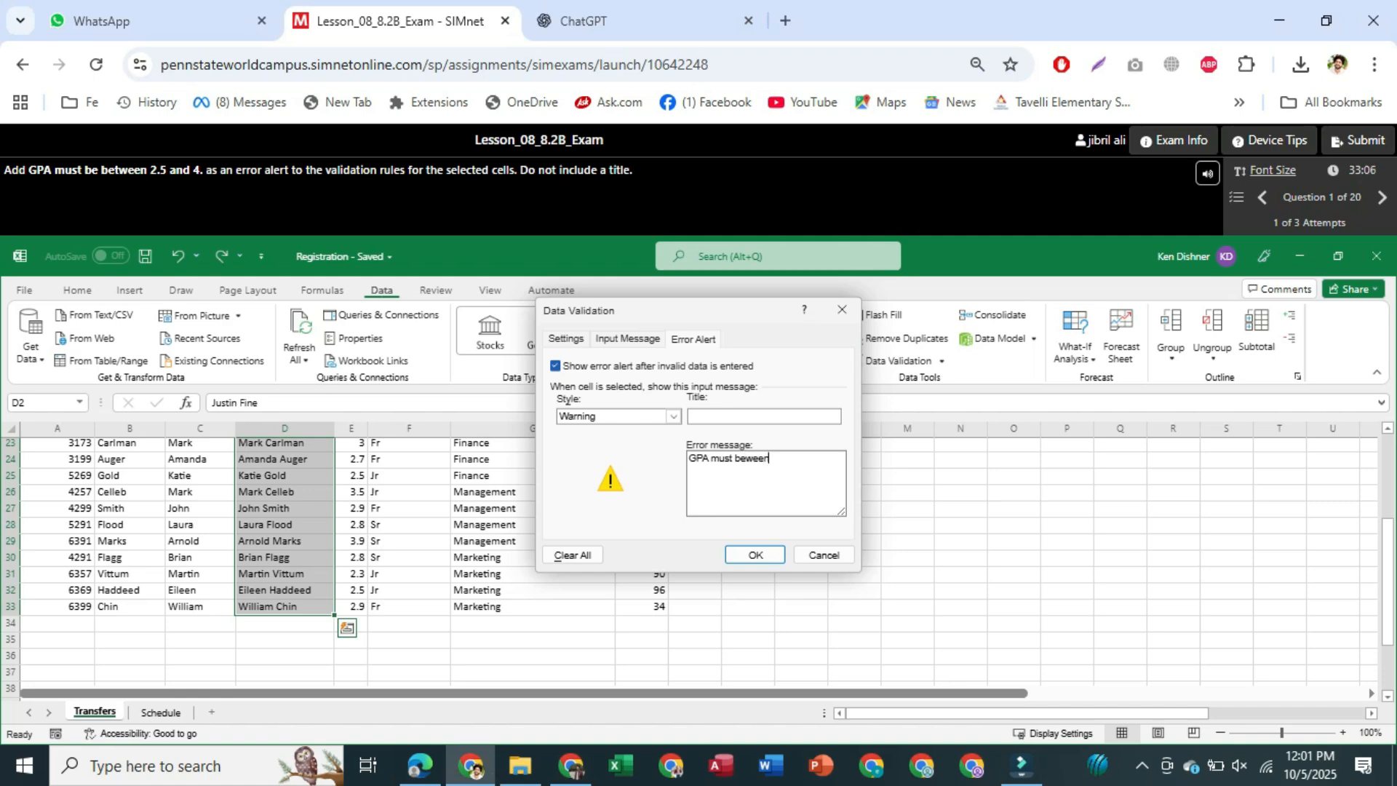
key("BackSpace")
type("n 2.5 and 4.")
key("Return")
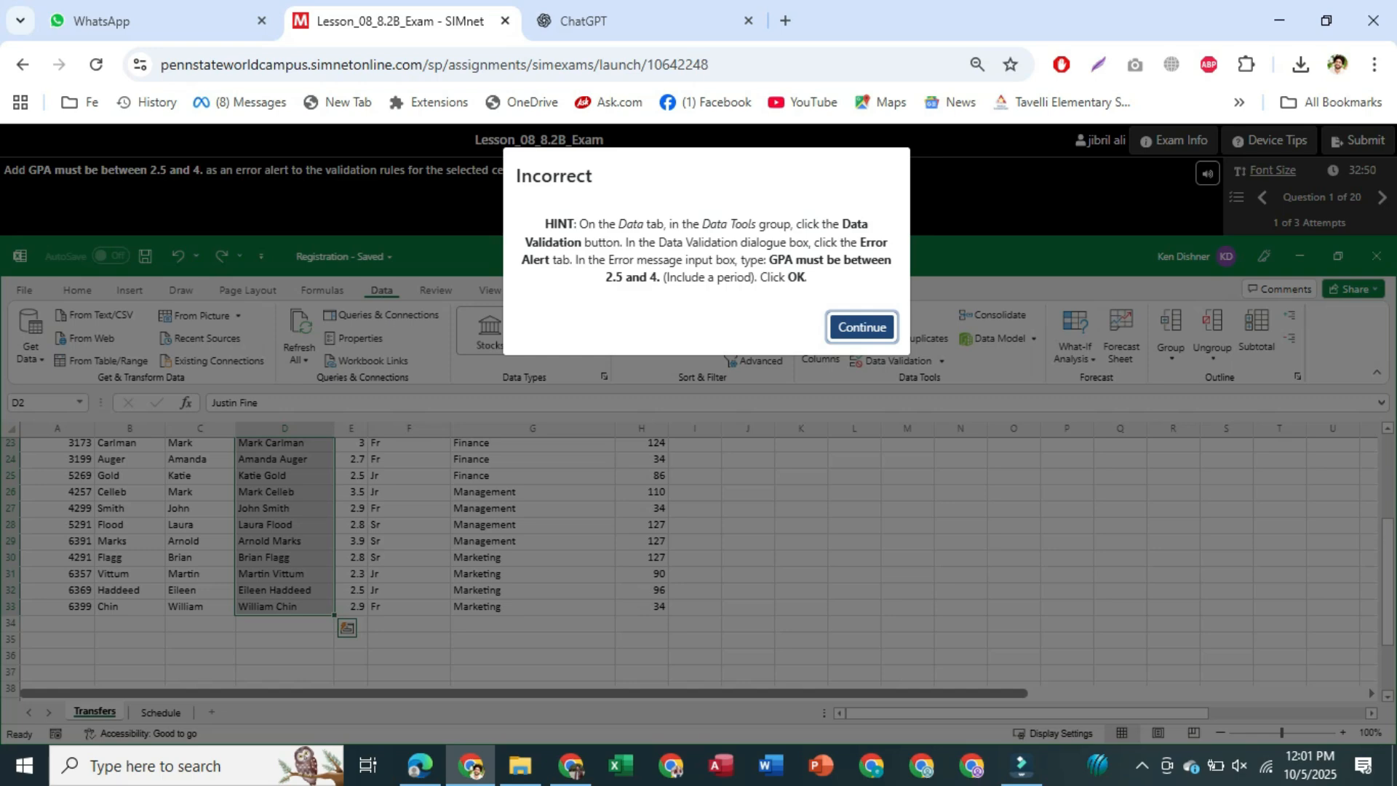
key("Return")
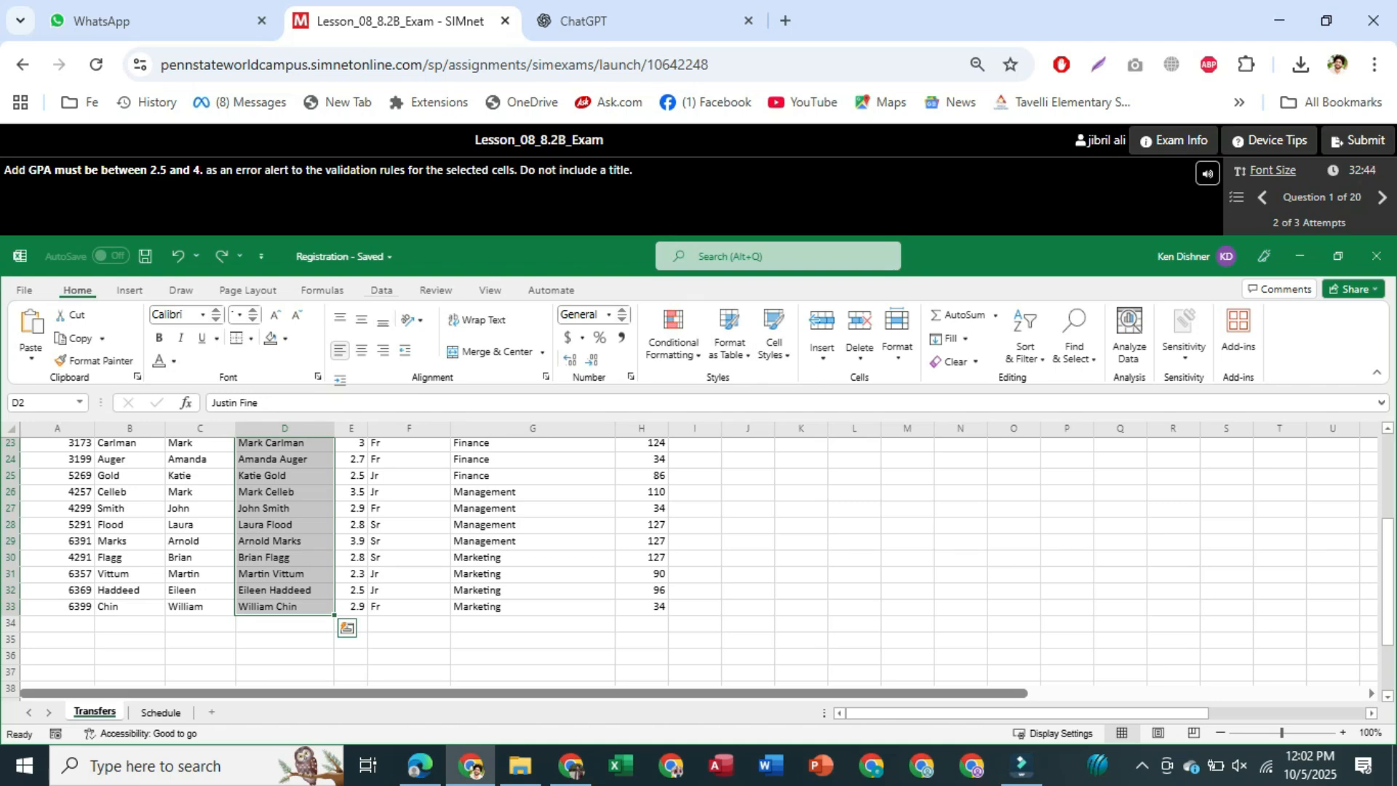
Step: Add an untitled data validation error alert to the selected cells with the message "GPA must be between 2.5 and 4." and continue to the next question
left_click(381, 290)
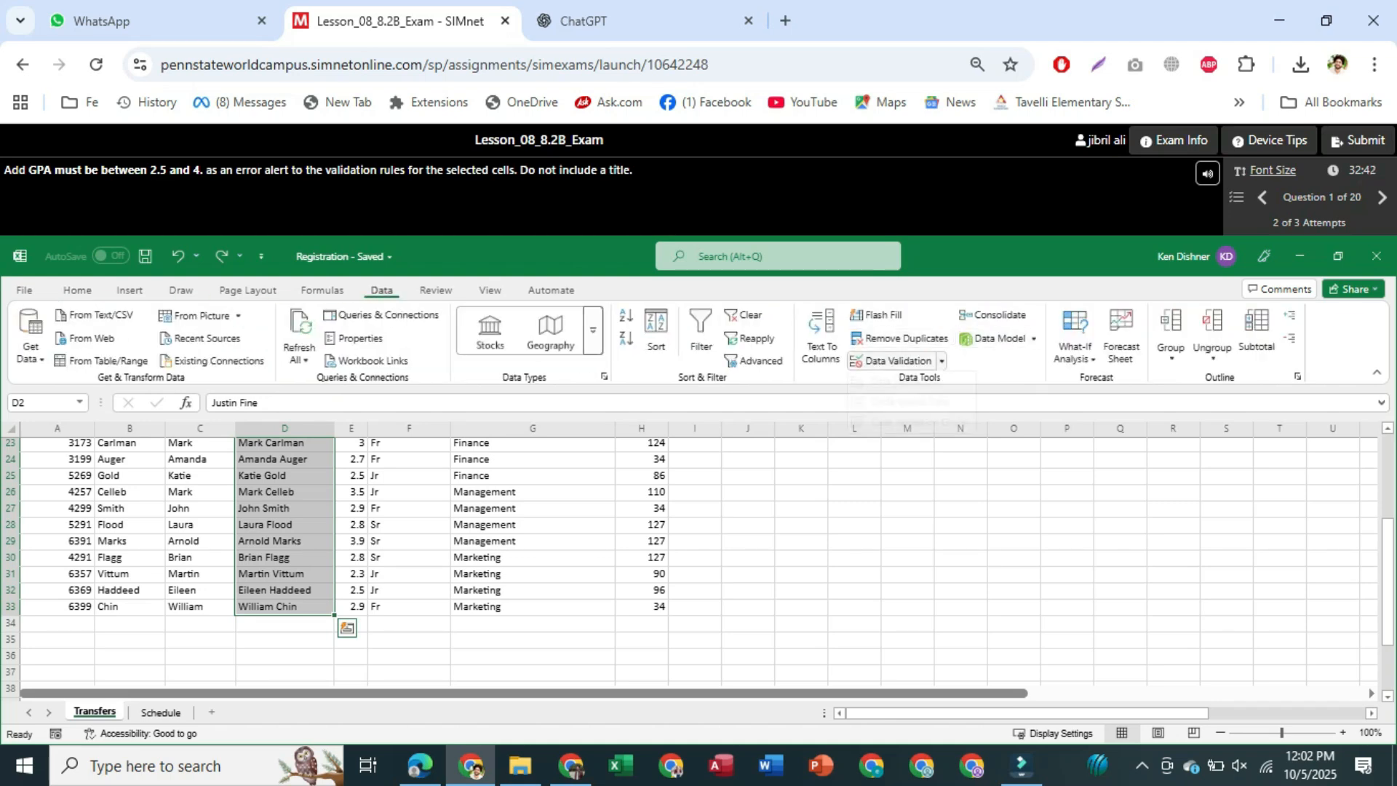
left_click(941, 361)
left_click(898, 379)
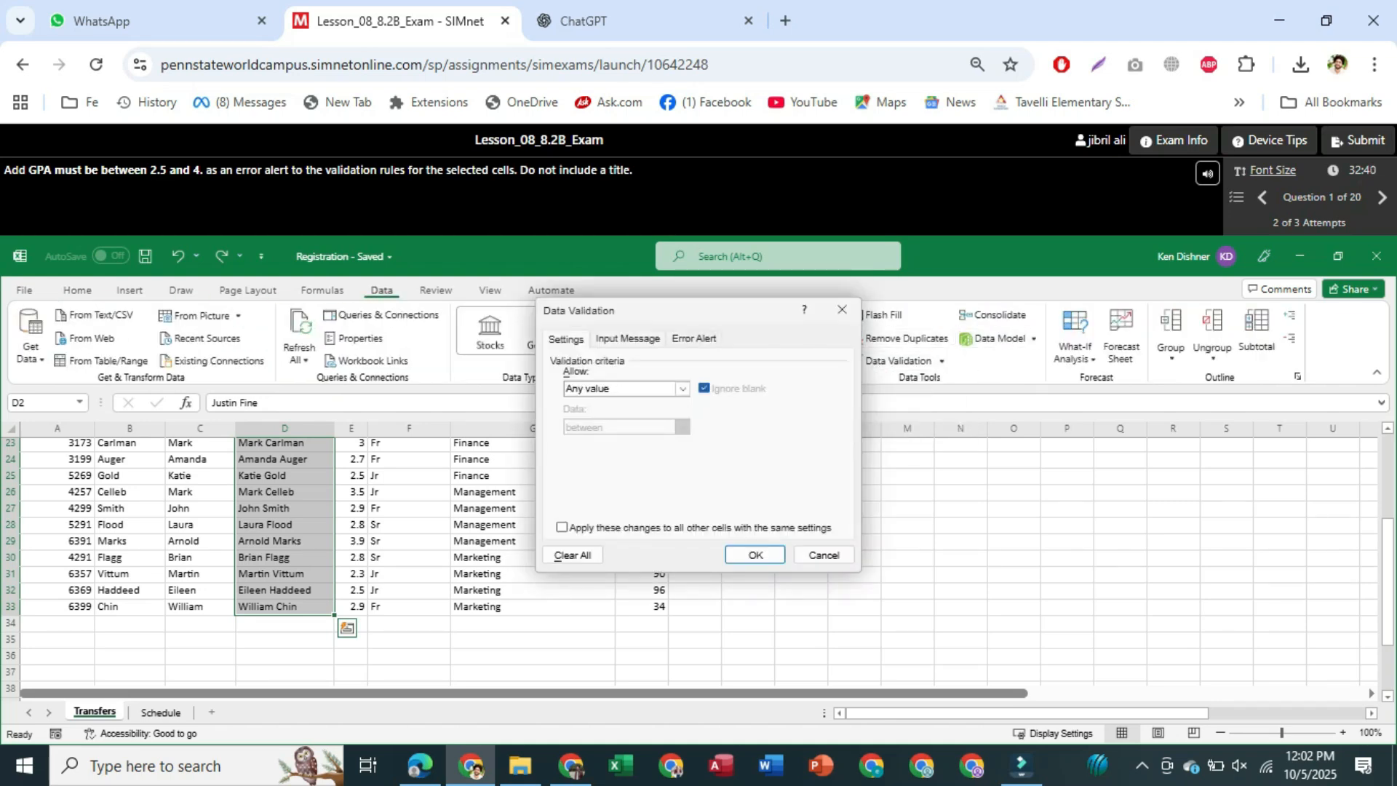
left_click(694, 338)
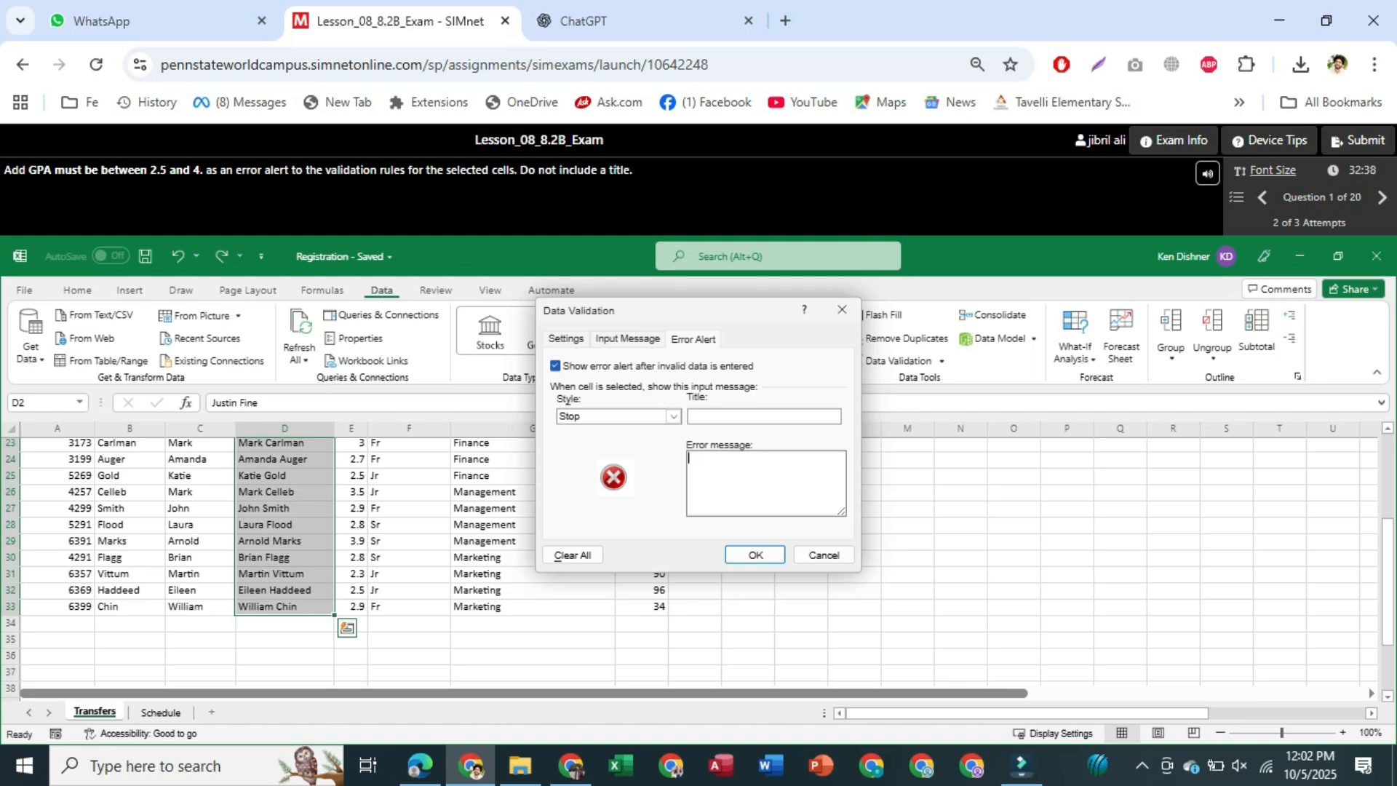
type("GPA must be between 2.5 and 4.")
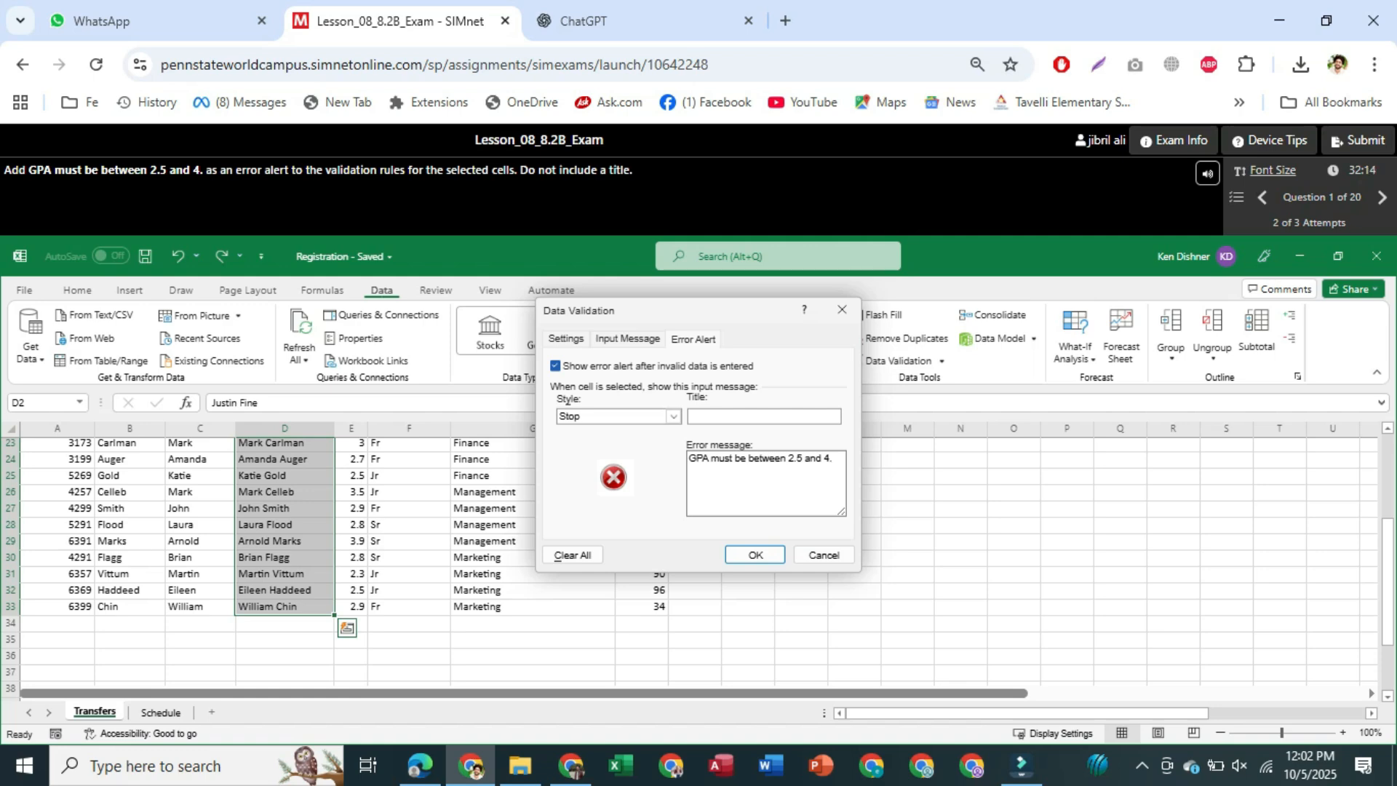
left_click(755, 555)
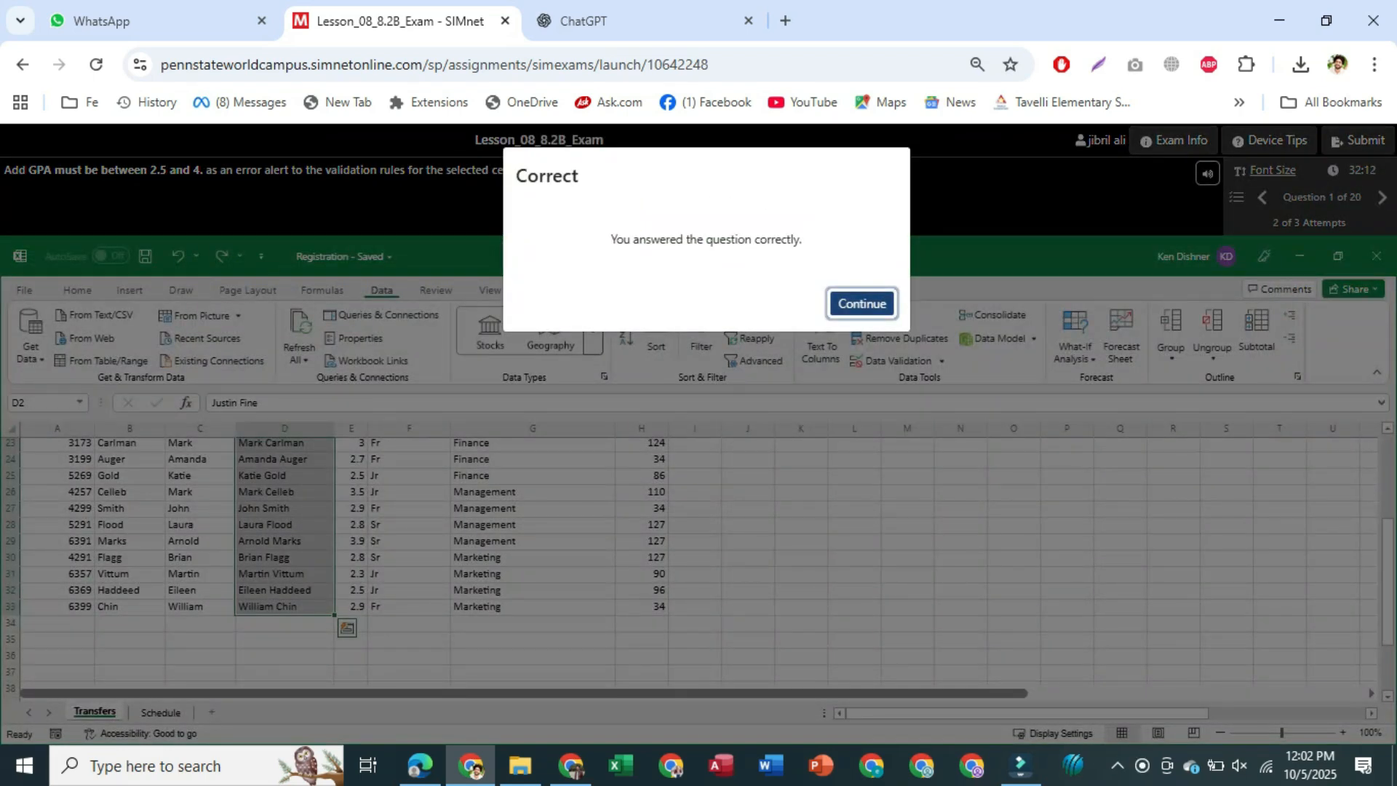
key("Return")
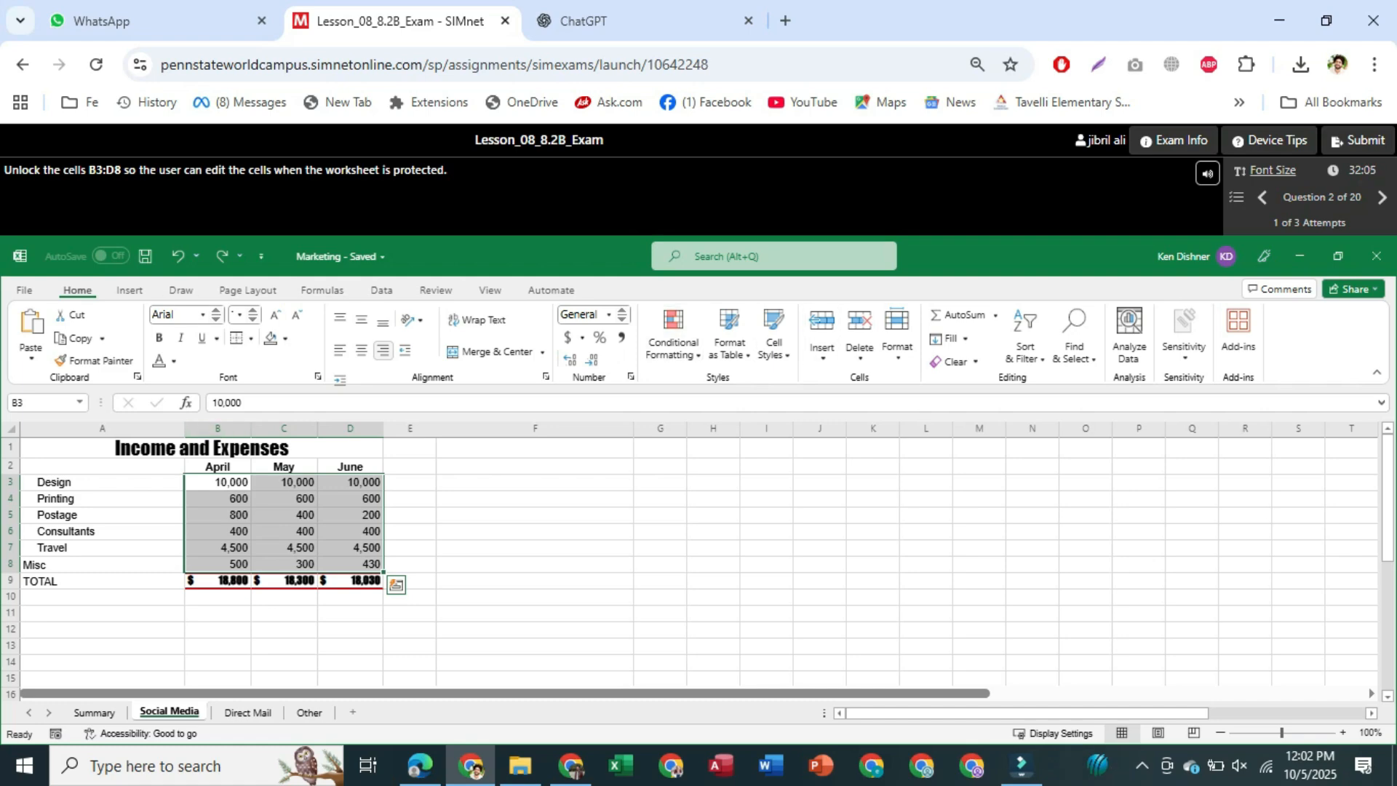
Step: Unlock cells B3:D8 on the Social Media worksheet and continue to the next question
right_click(357, 513)
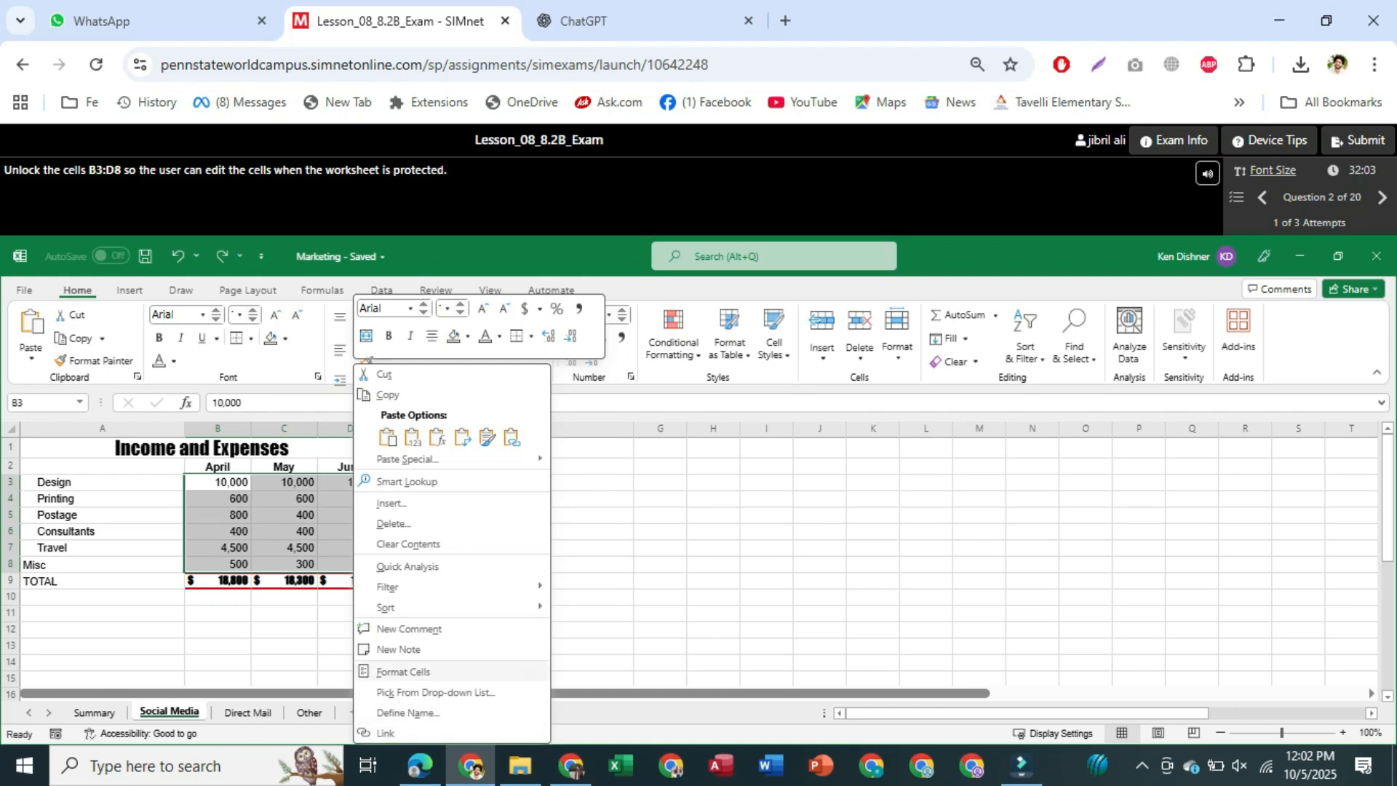
left_click(403, 671)
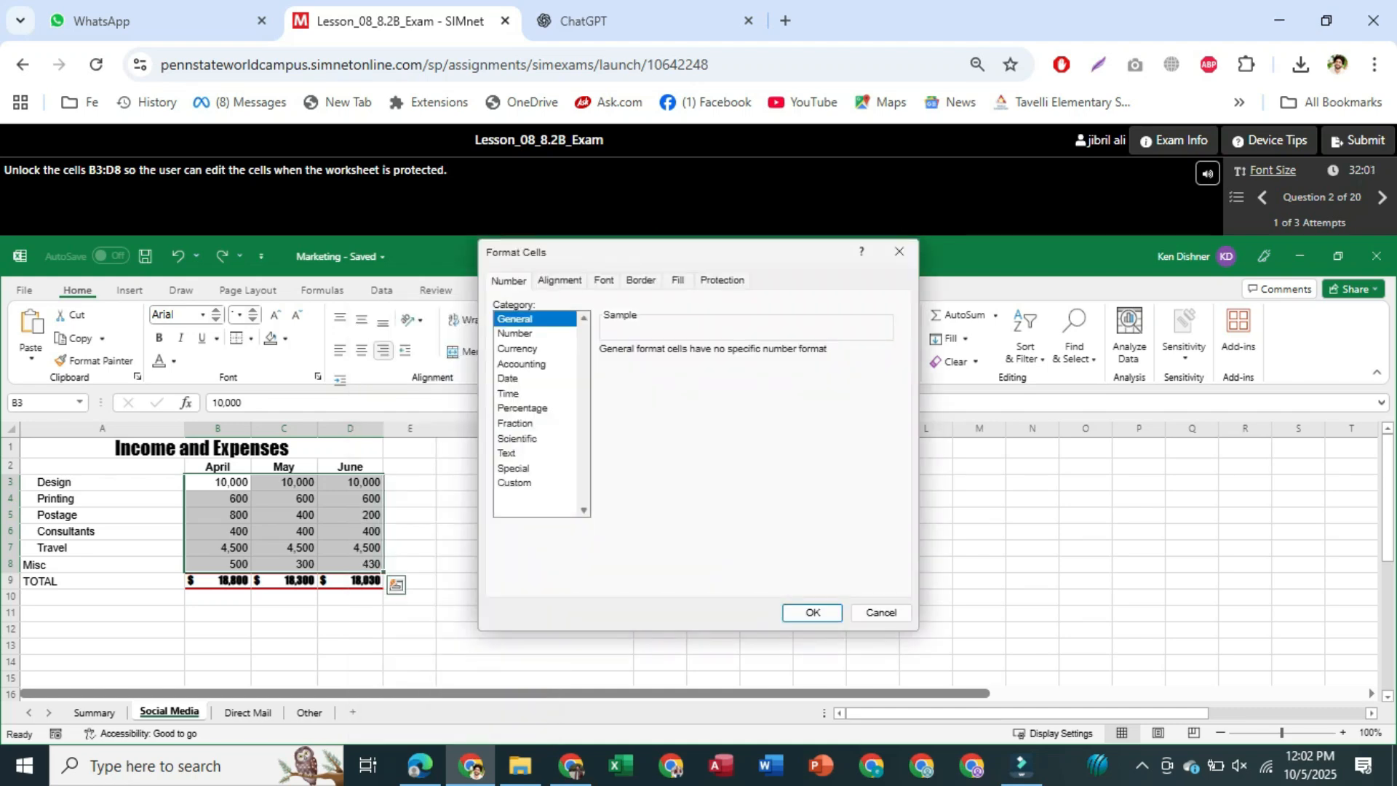
left_click(721, 280)
left_click(499, 303)
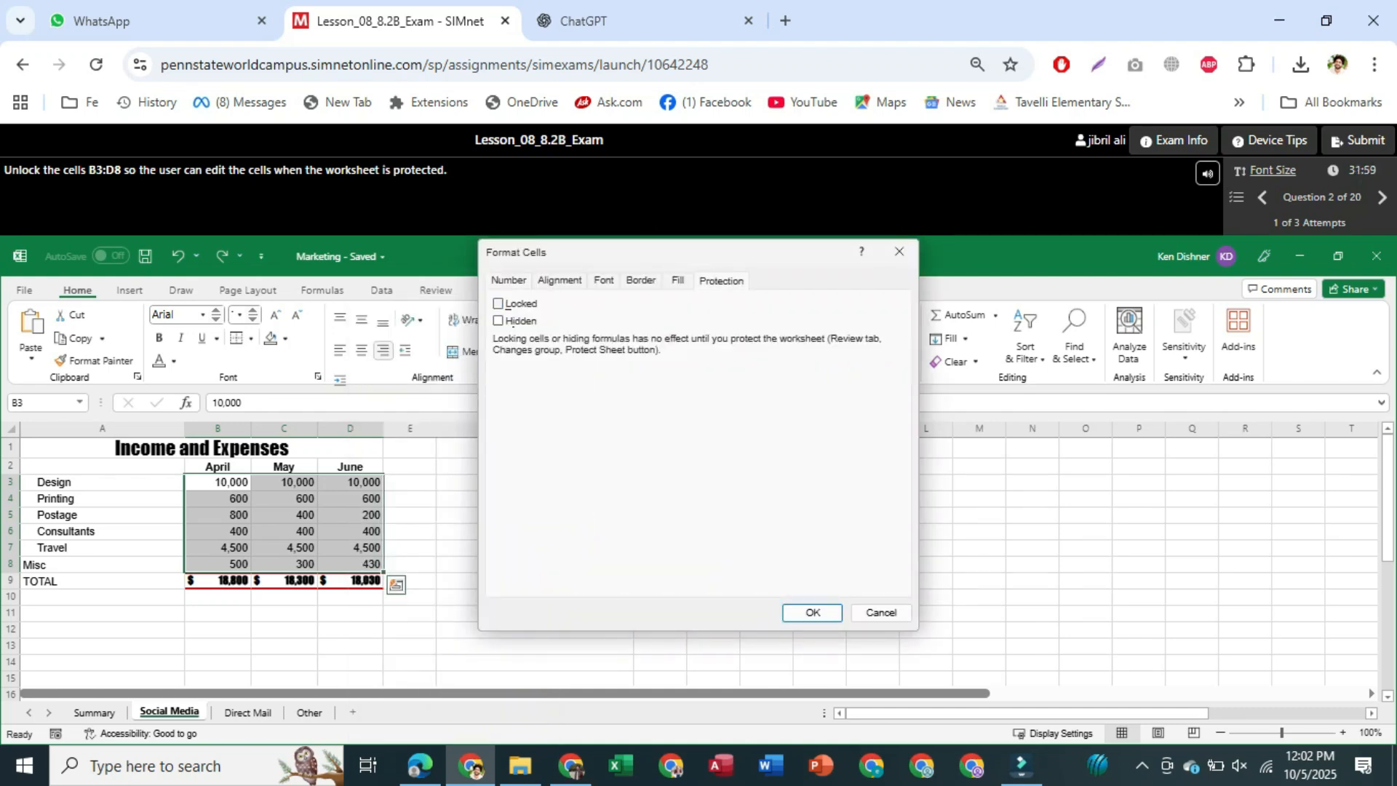
left_click(812, 612)
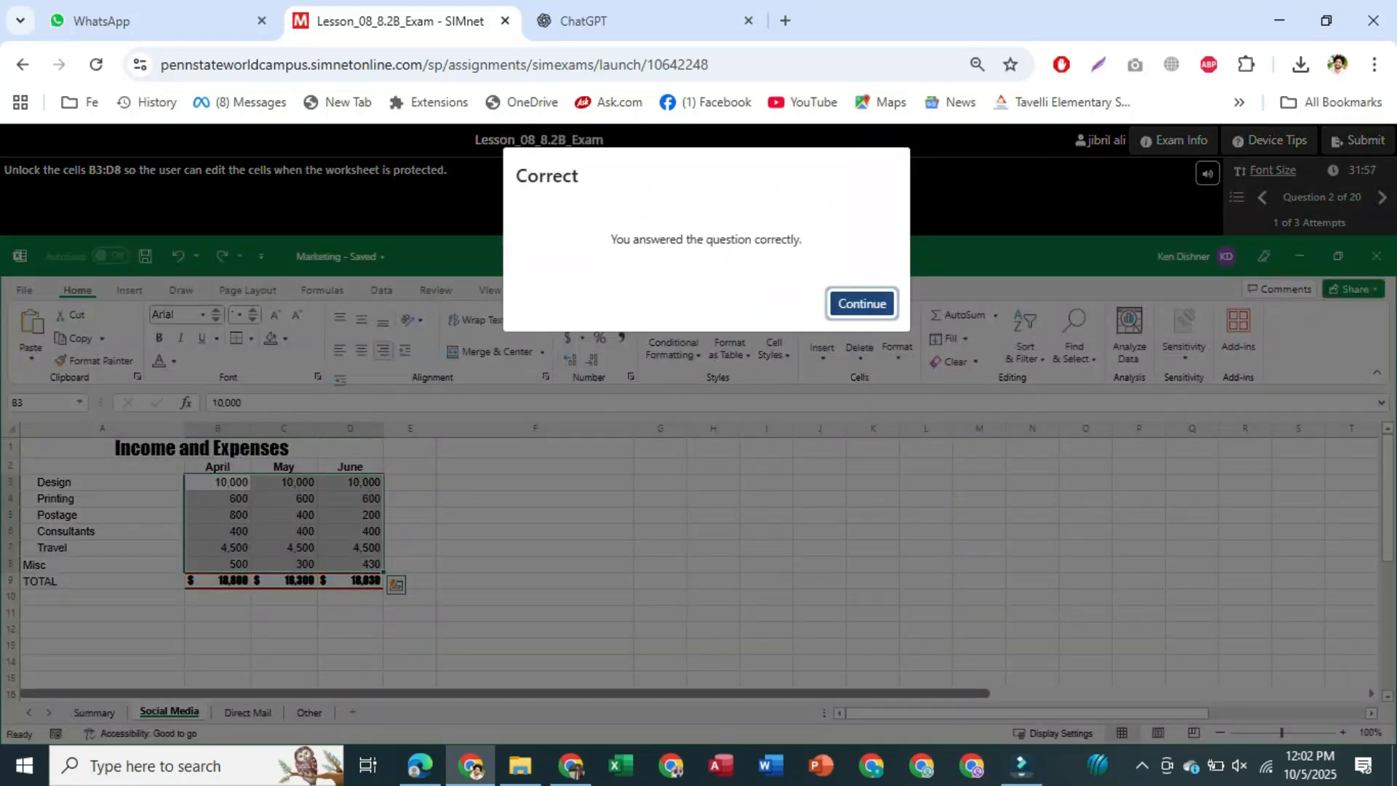
key("Return")
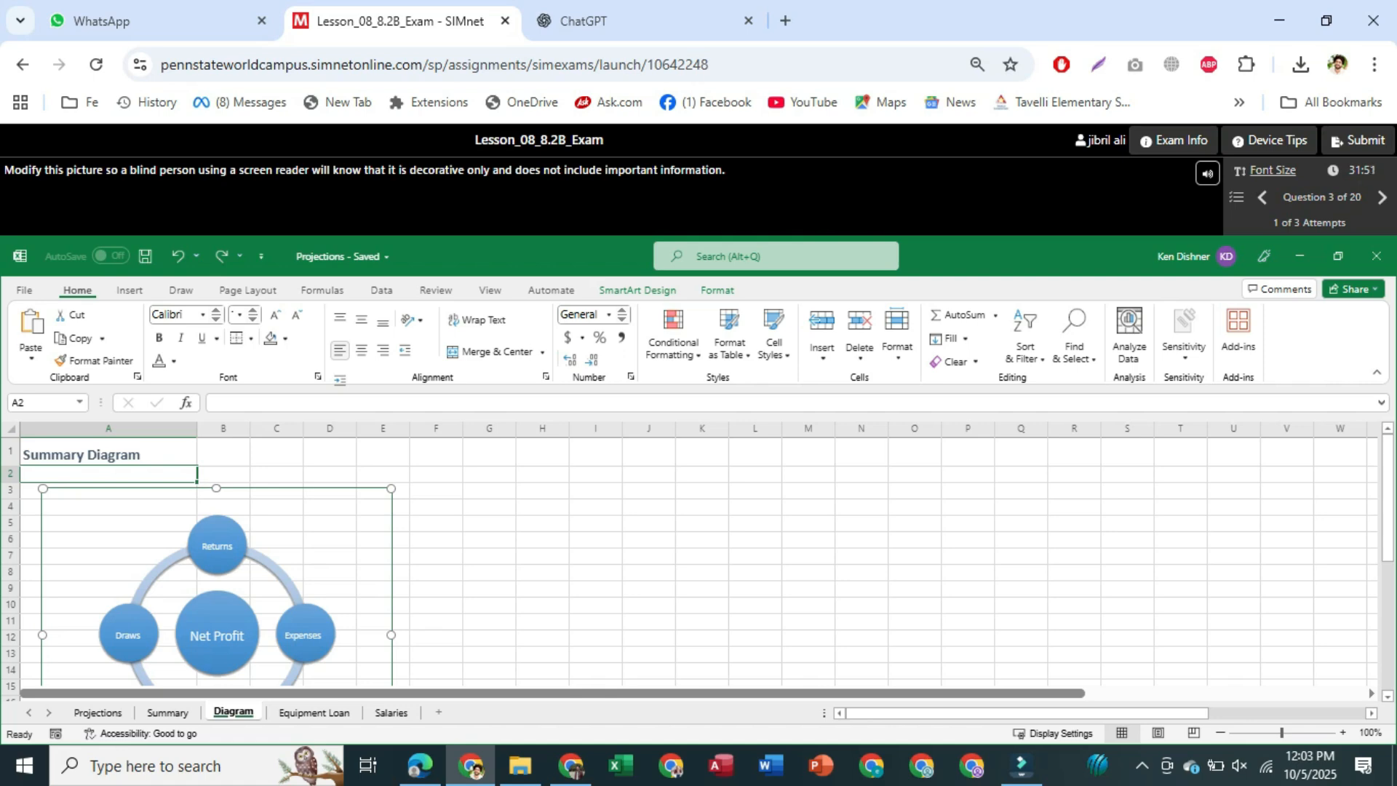
Step: Give the SmartArt diagram the alt text "SmartArt diagram showing the four elements that make up net profit: returns, expenses, salaries, and draws" and close the pane
right_click(370, 518)
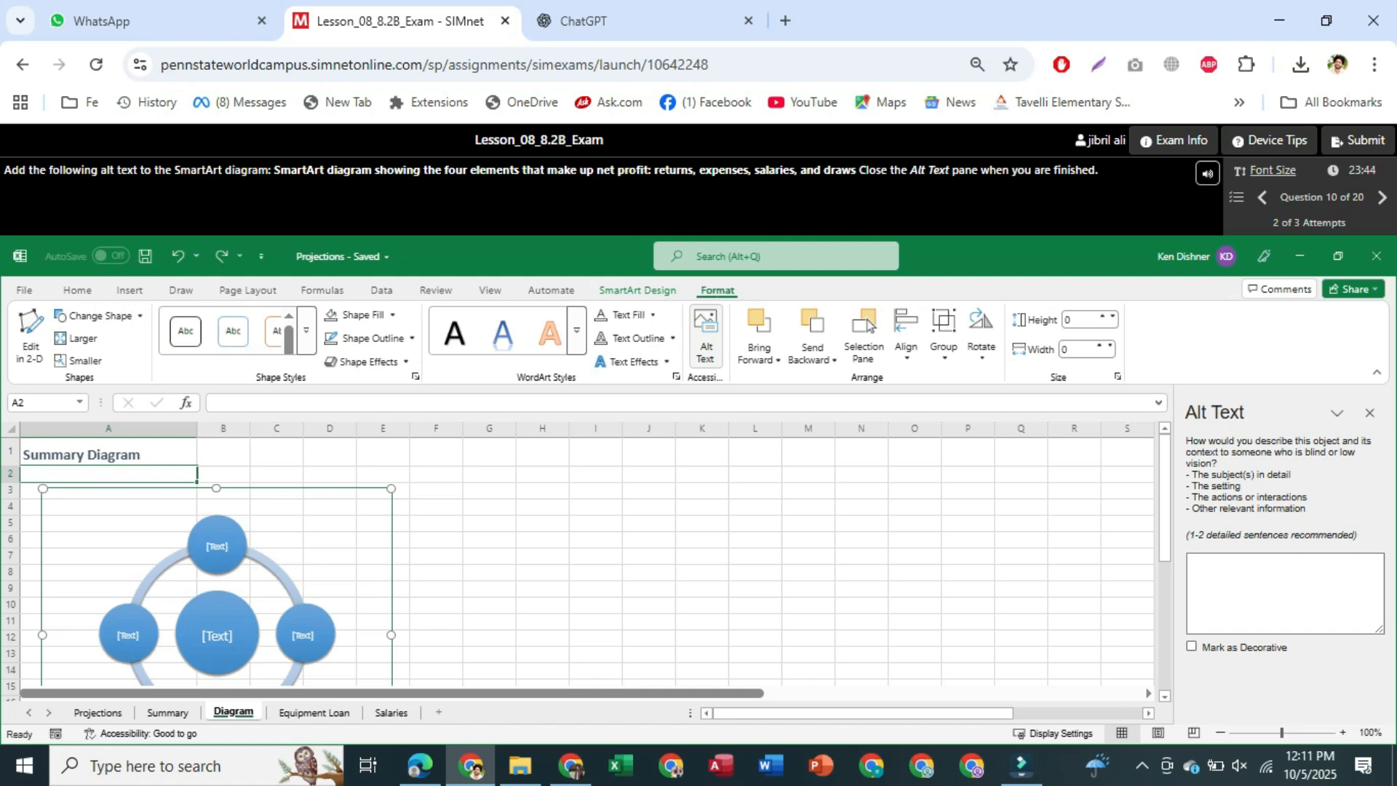
type("SmartArt diagram showing the fo")
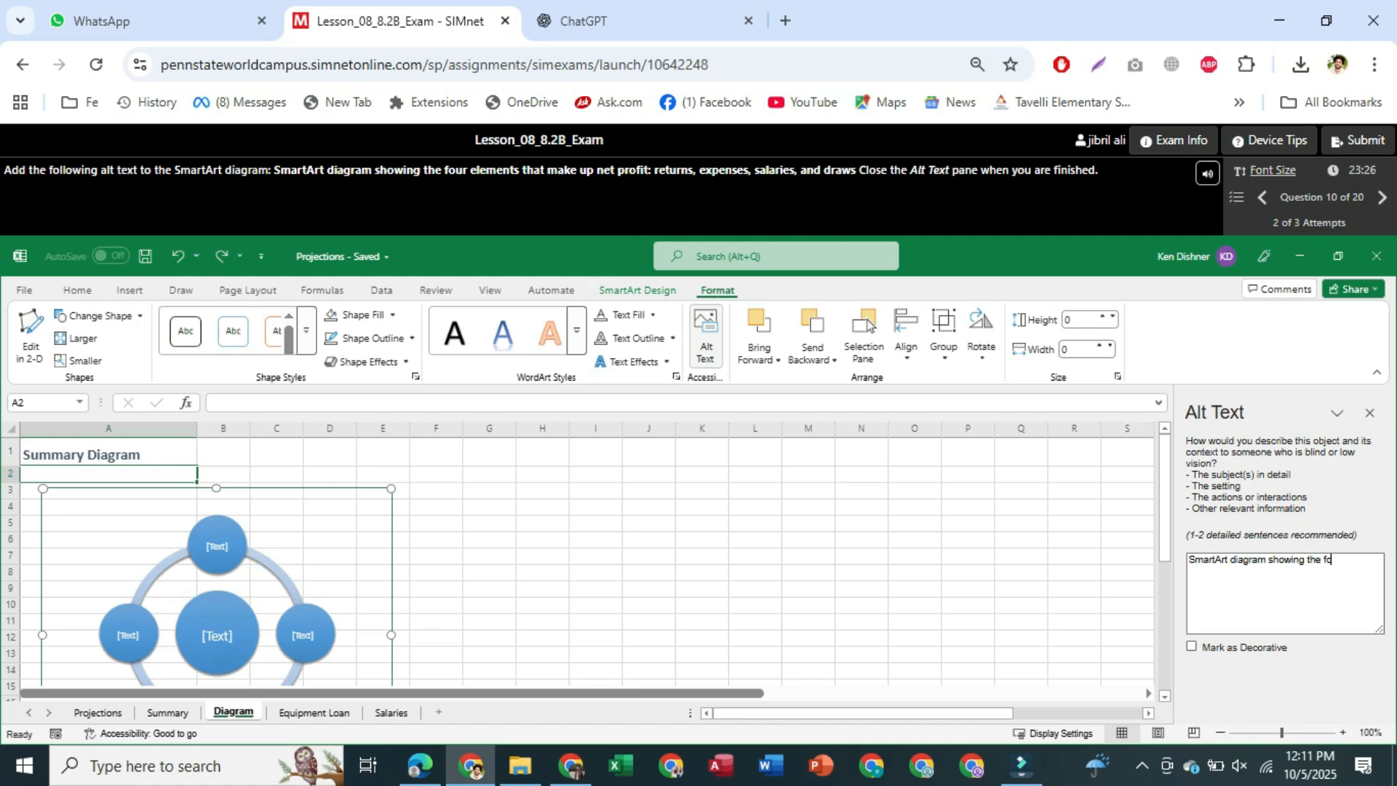
type("ur elements that make up net profit")
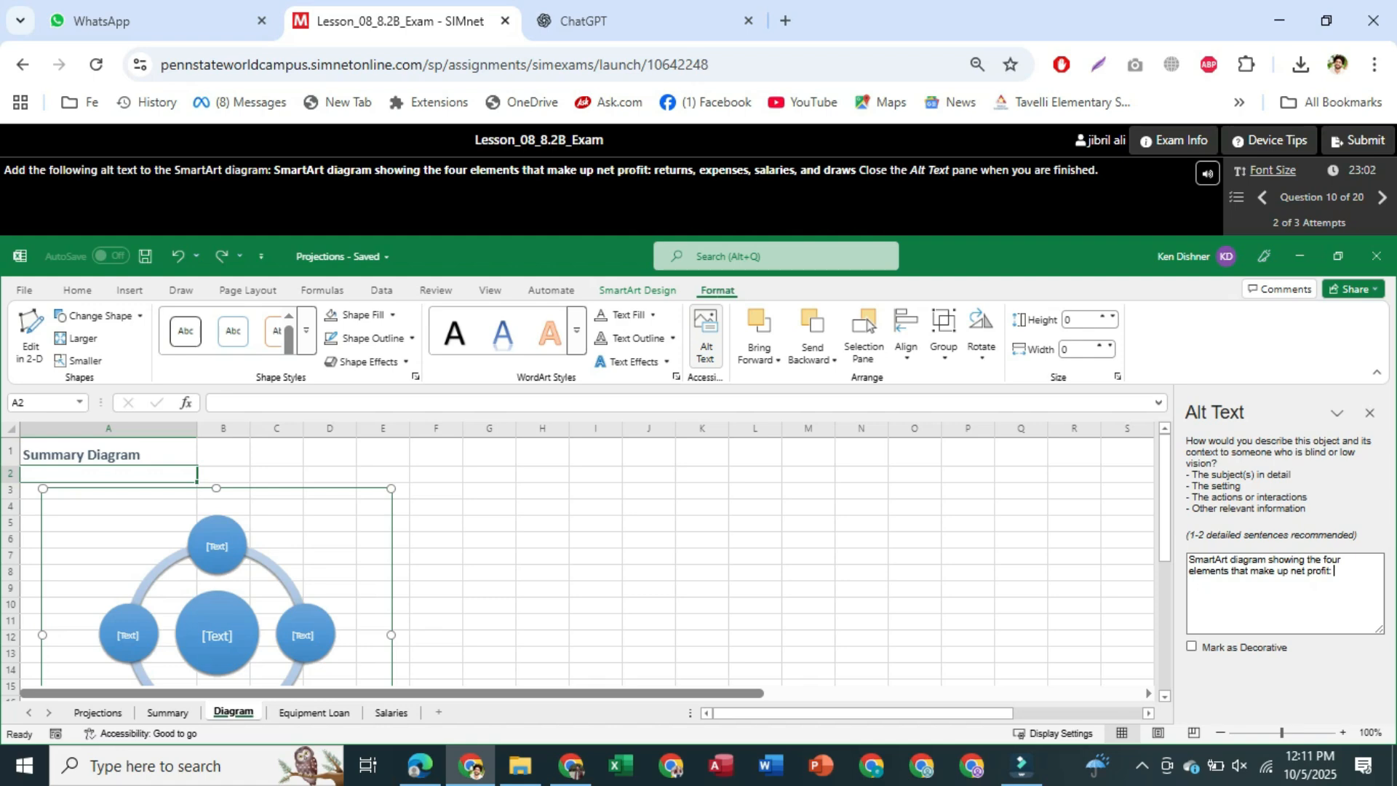
type(": re")
type("turns")
type(",")
type(" ex")
type("pe")
type("n")
type("ses")
type(", s")
type("a")
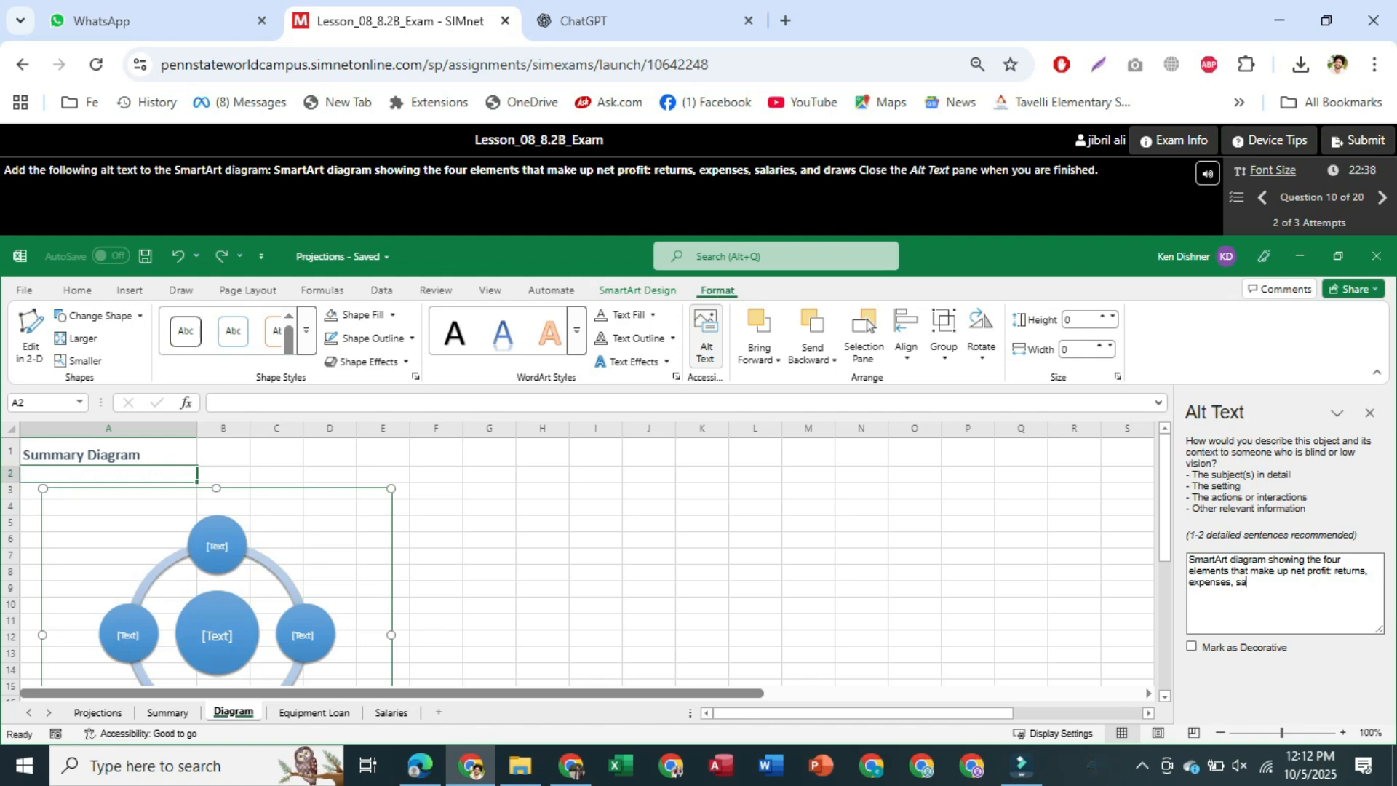
type("laries, and draws")
key("Tab")
key("Tab")
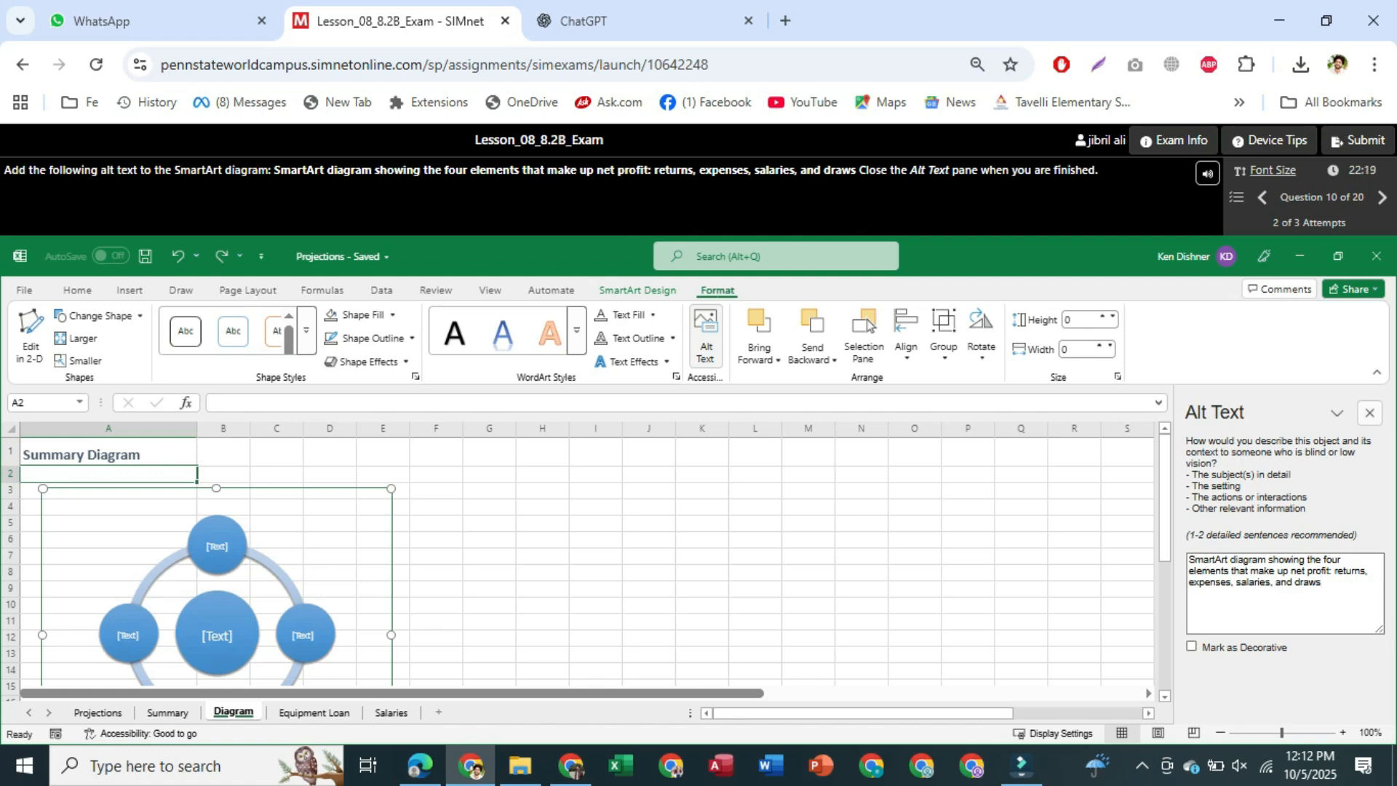
key("Return")
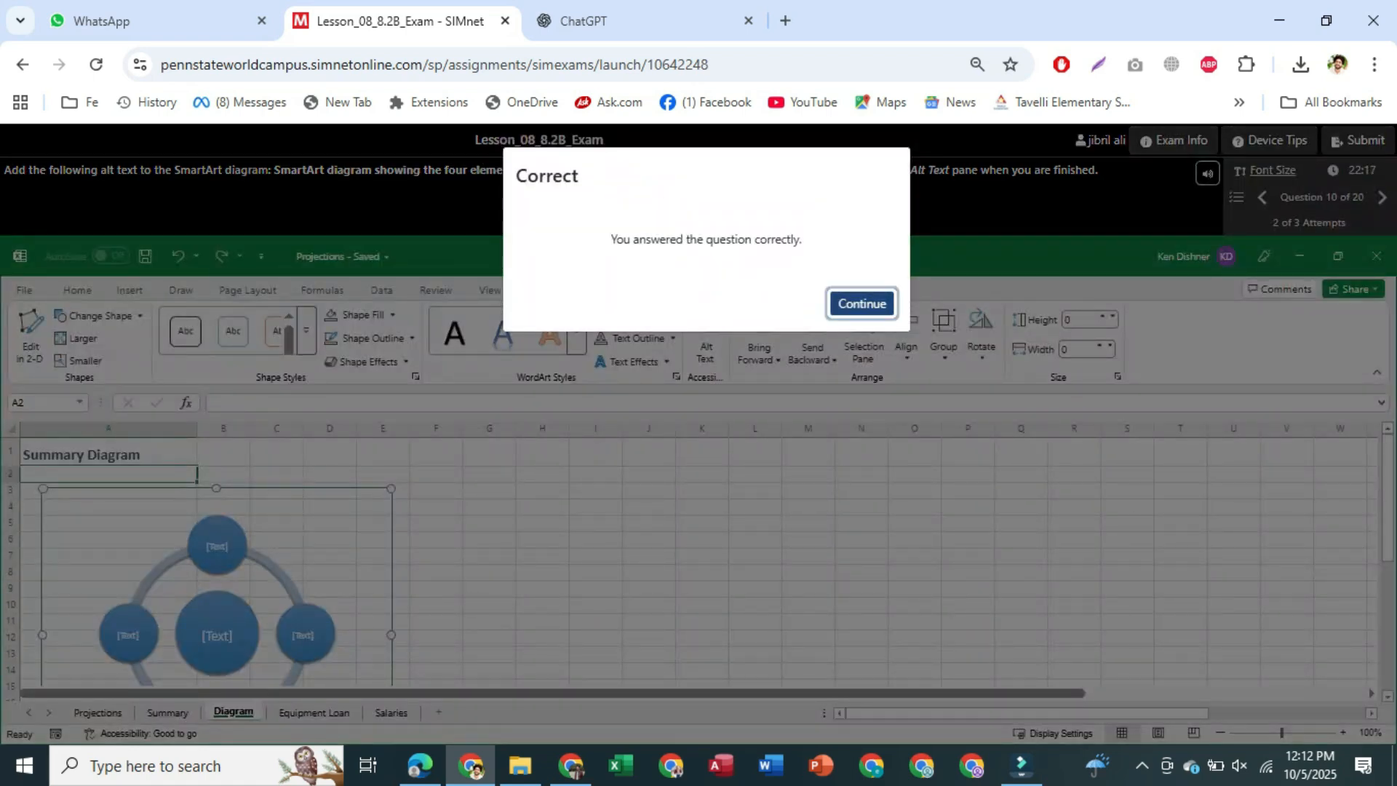
key("Return")
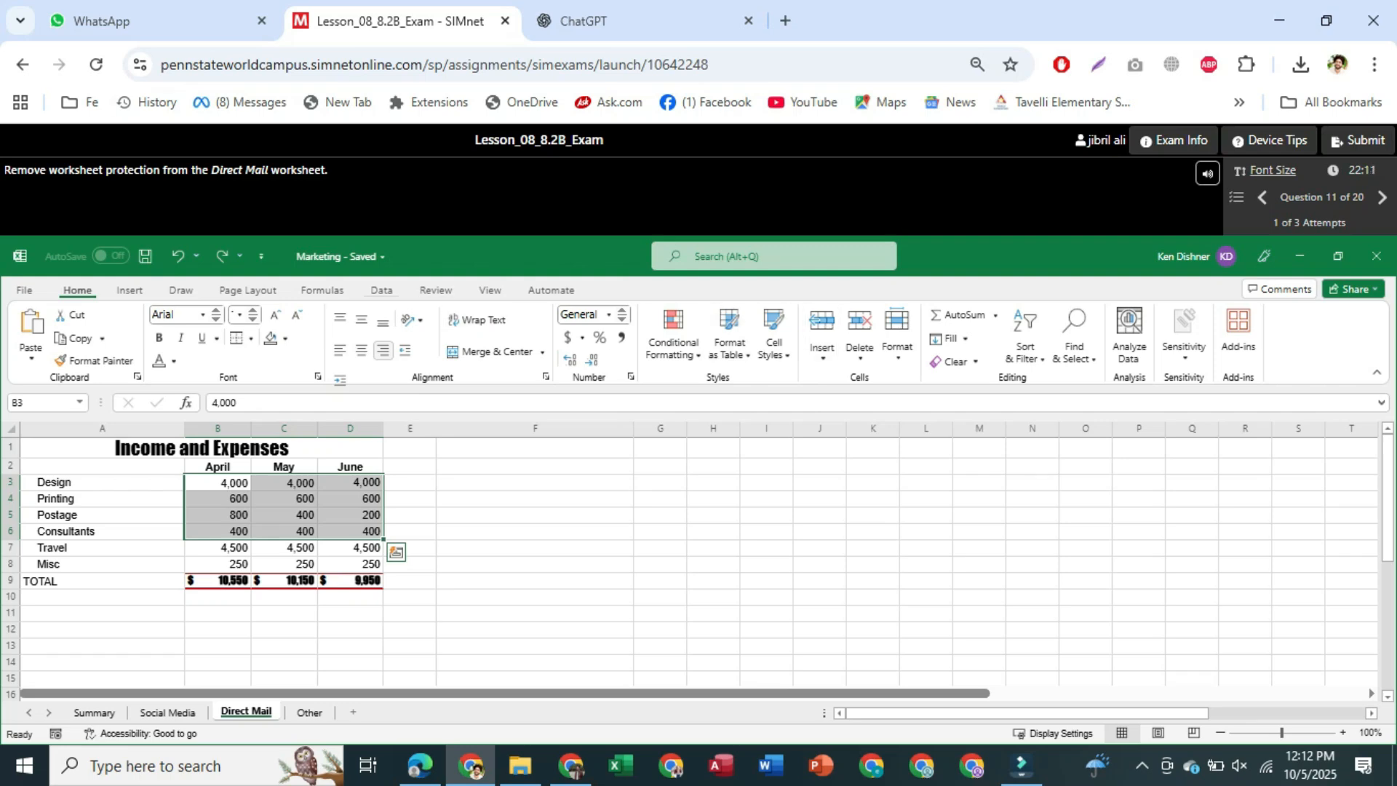
Step: Remove the worksheet protection from the Direct Mail worksheet and continue to the next question
left_click(435, 290)
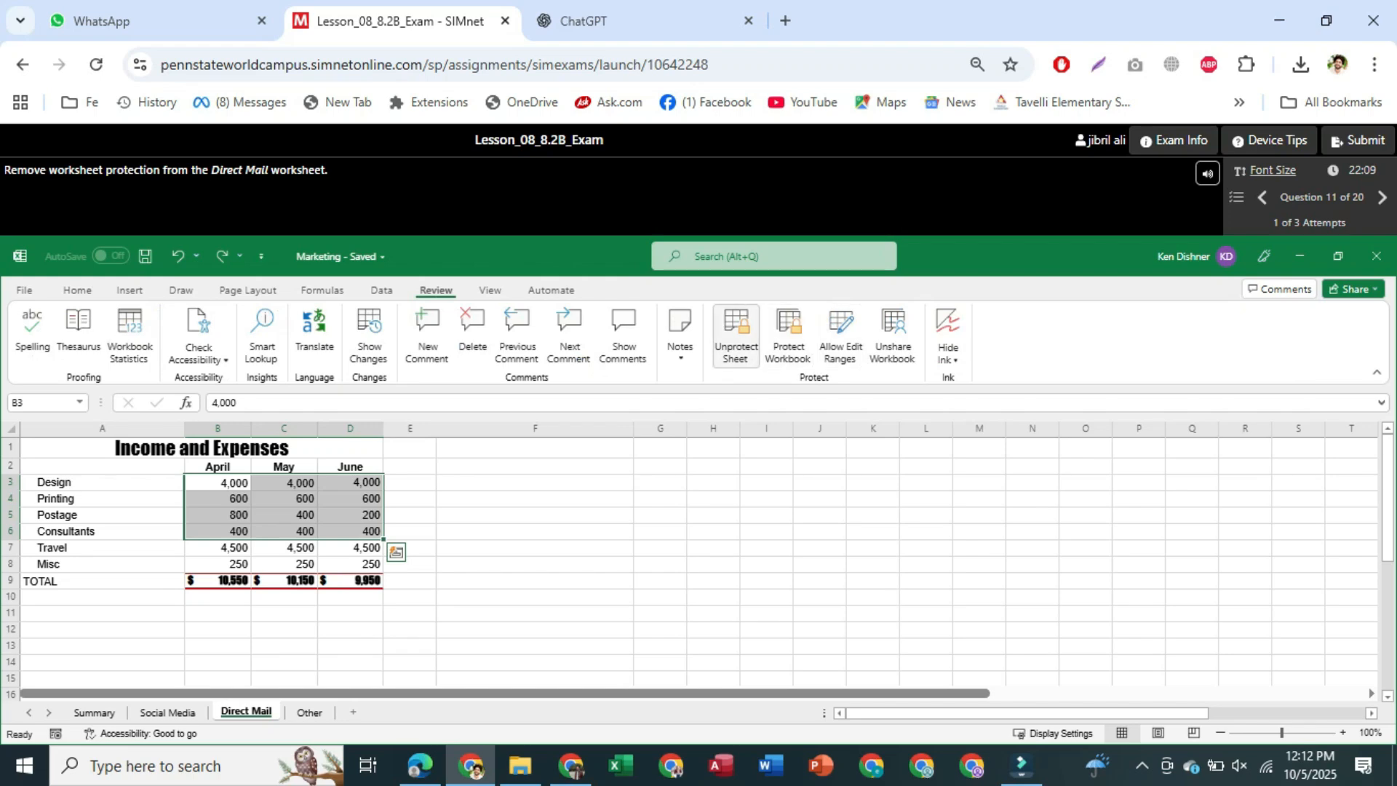
left_click(735, 335)
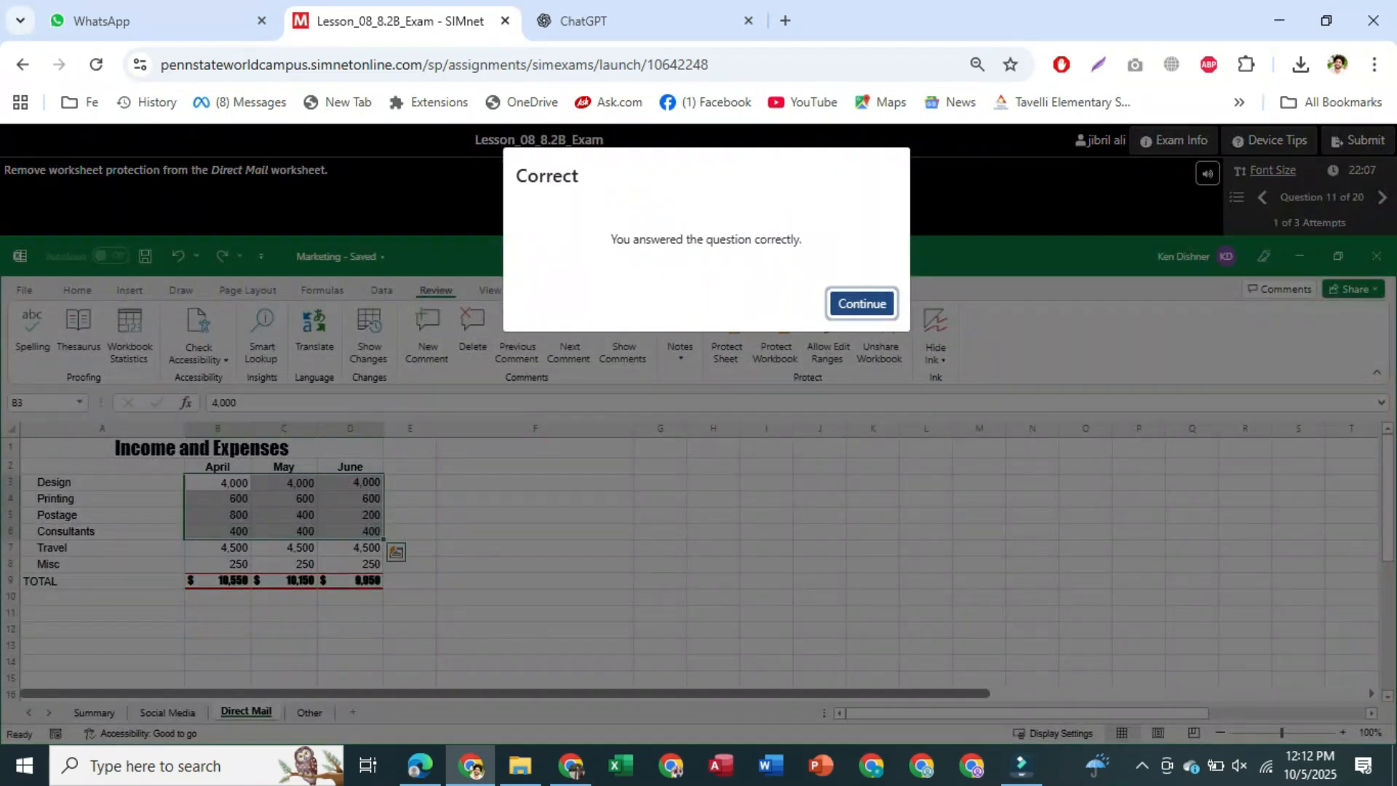
left_click(862, 304)
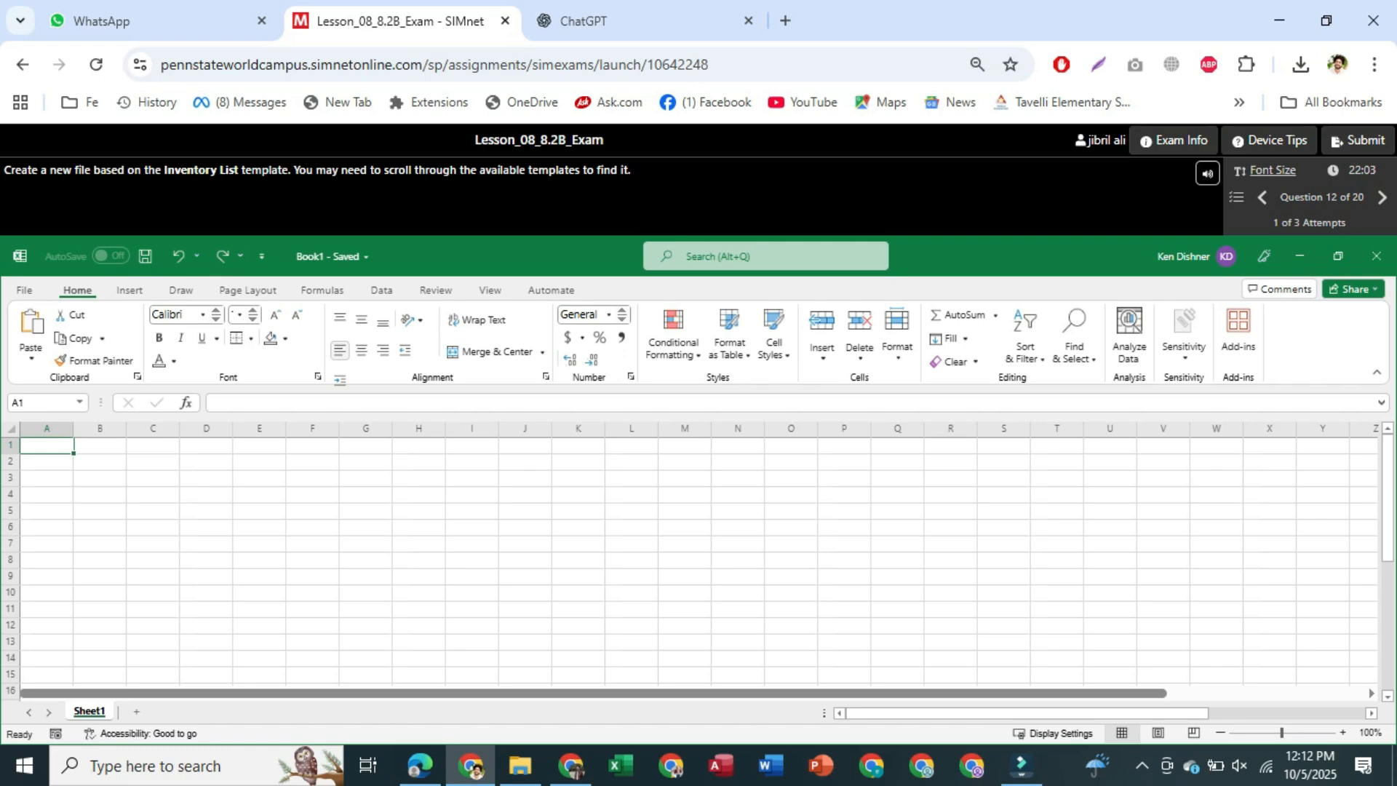
Step: Create a new workbook from the Inventory list template and continue to the next question
left_click(24, 290)
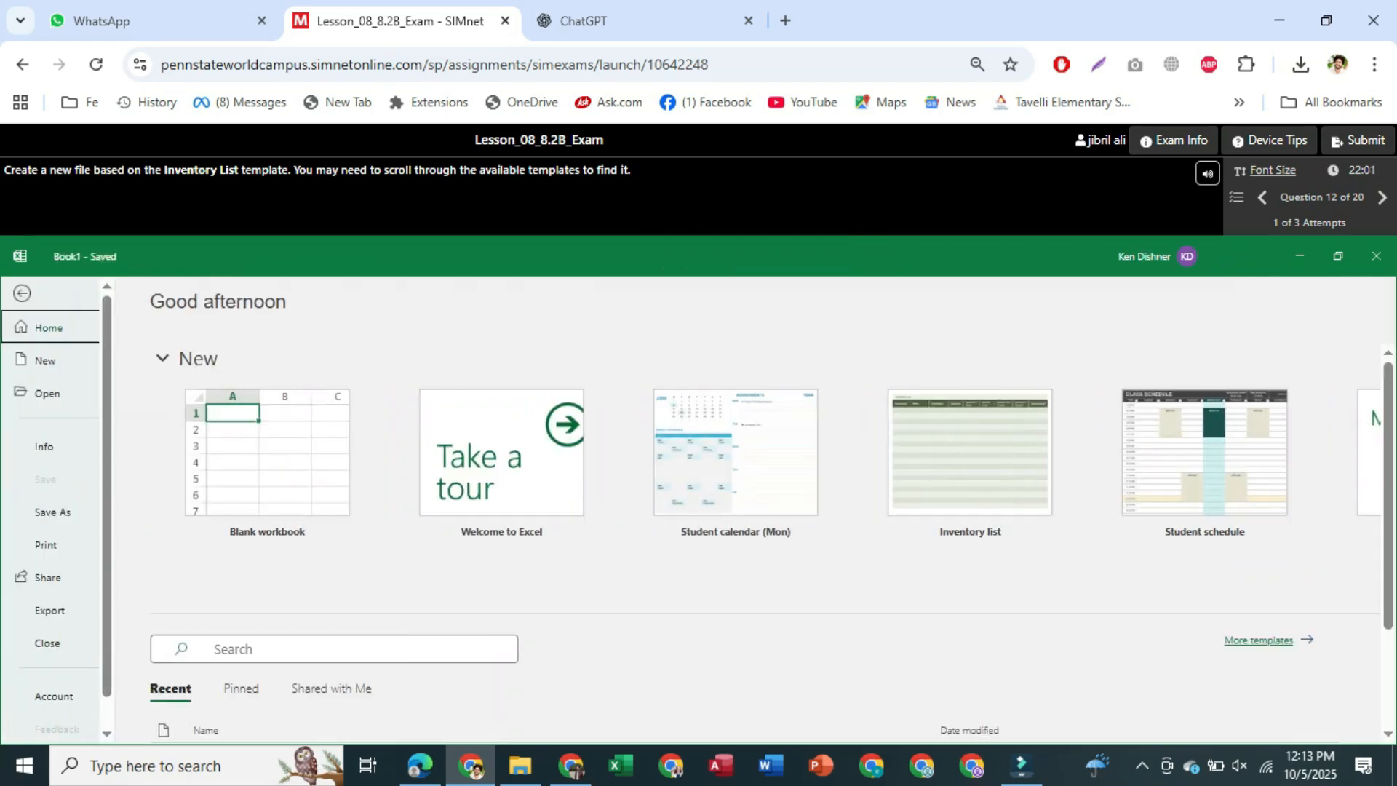
left_click(45, 360)
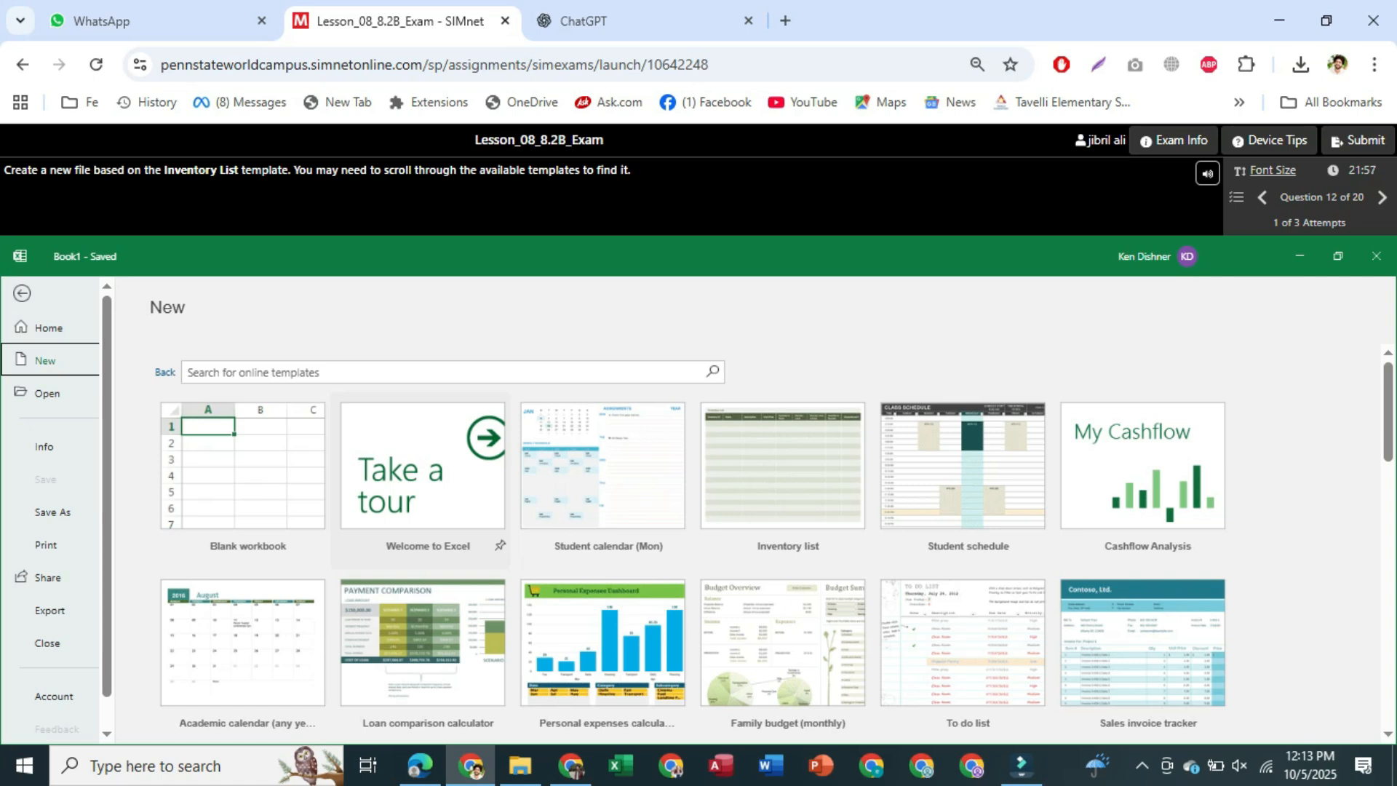
left_click(857, 542)
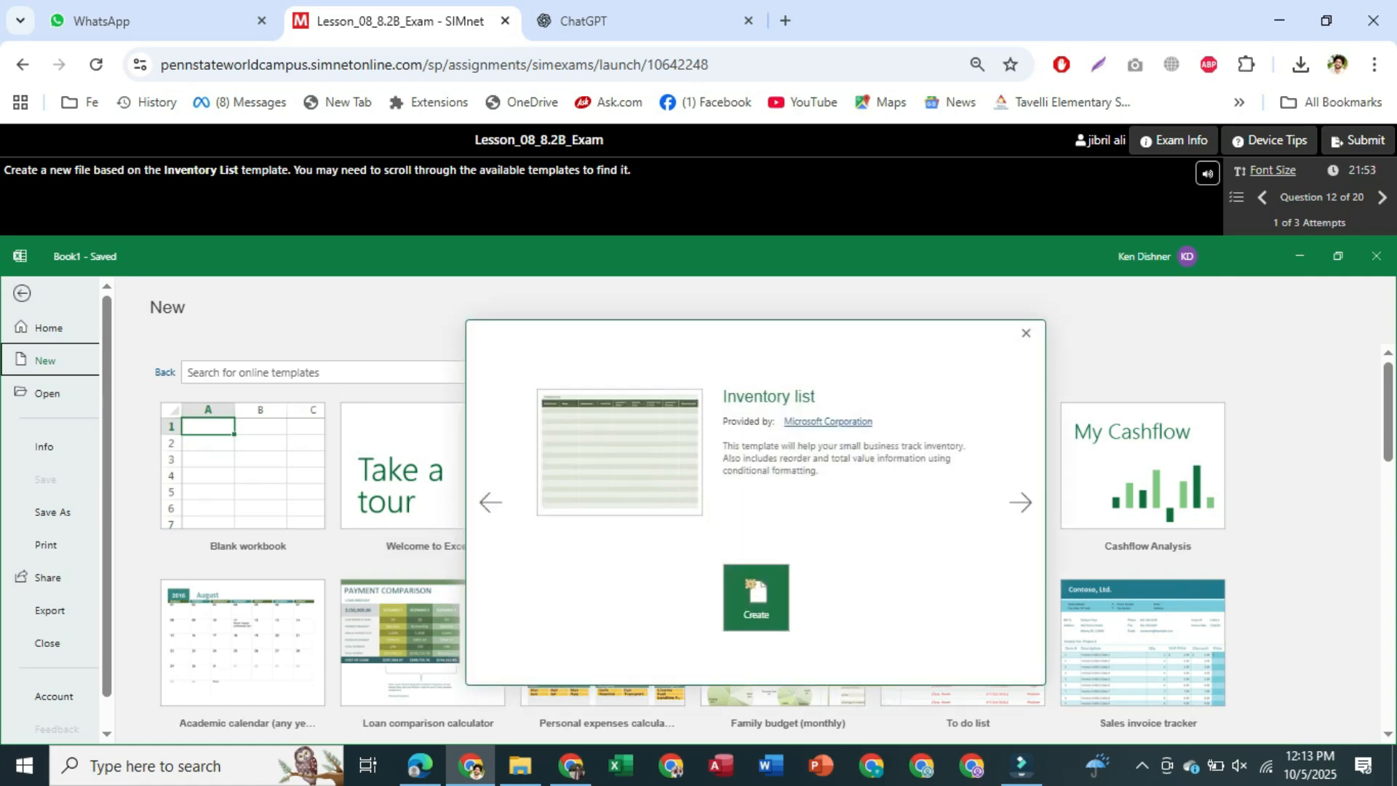
left_click(755, 597)
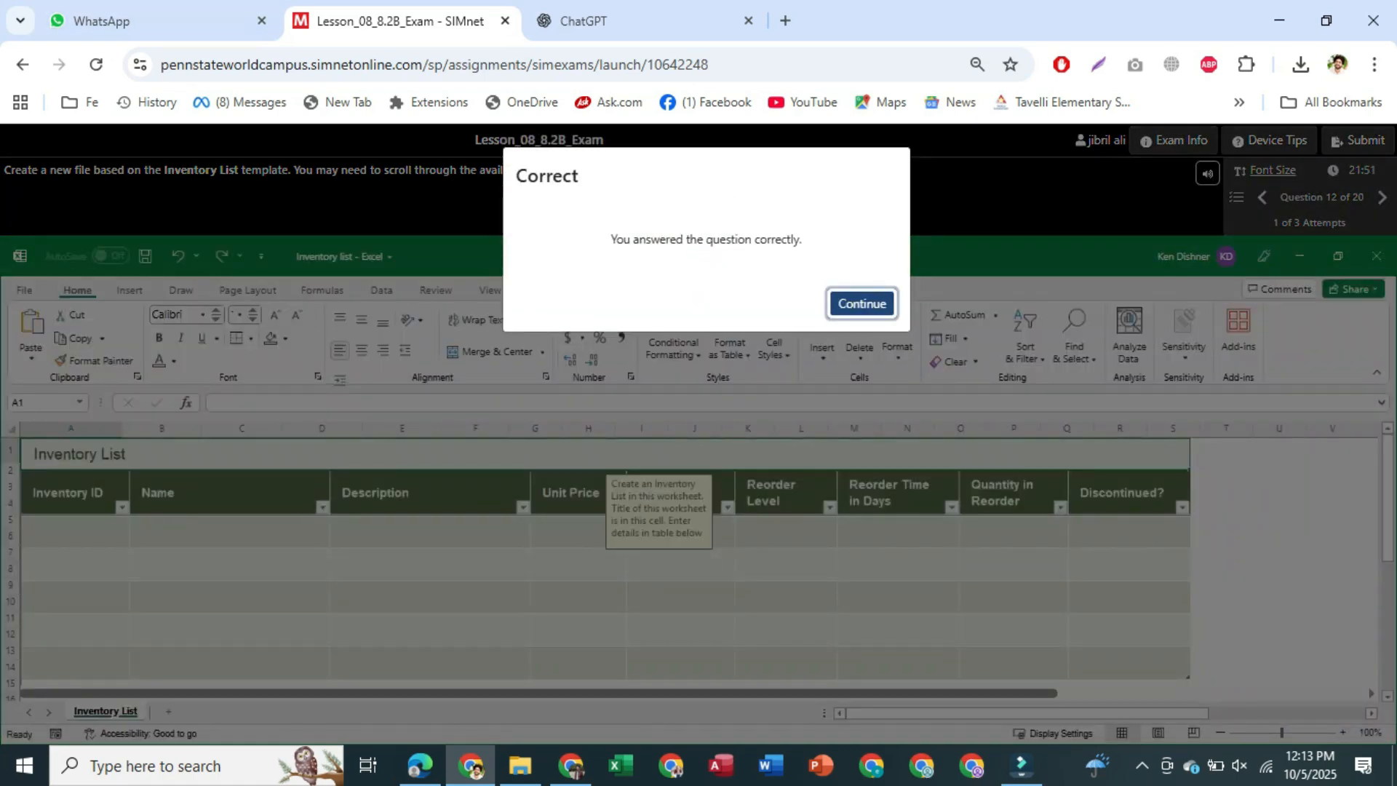
key("Return")
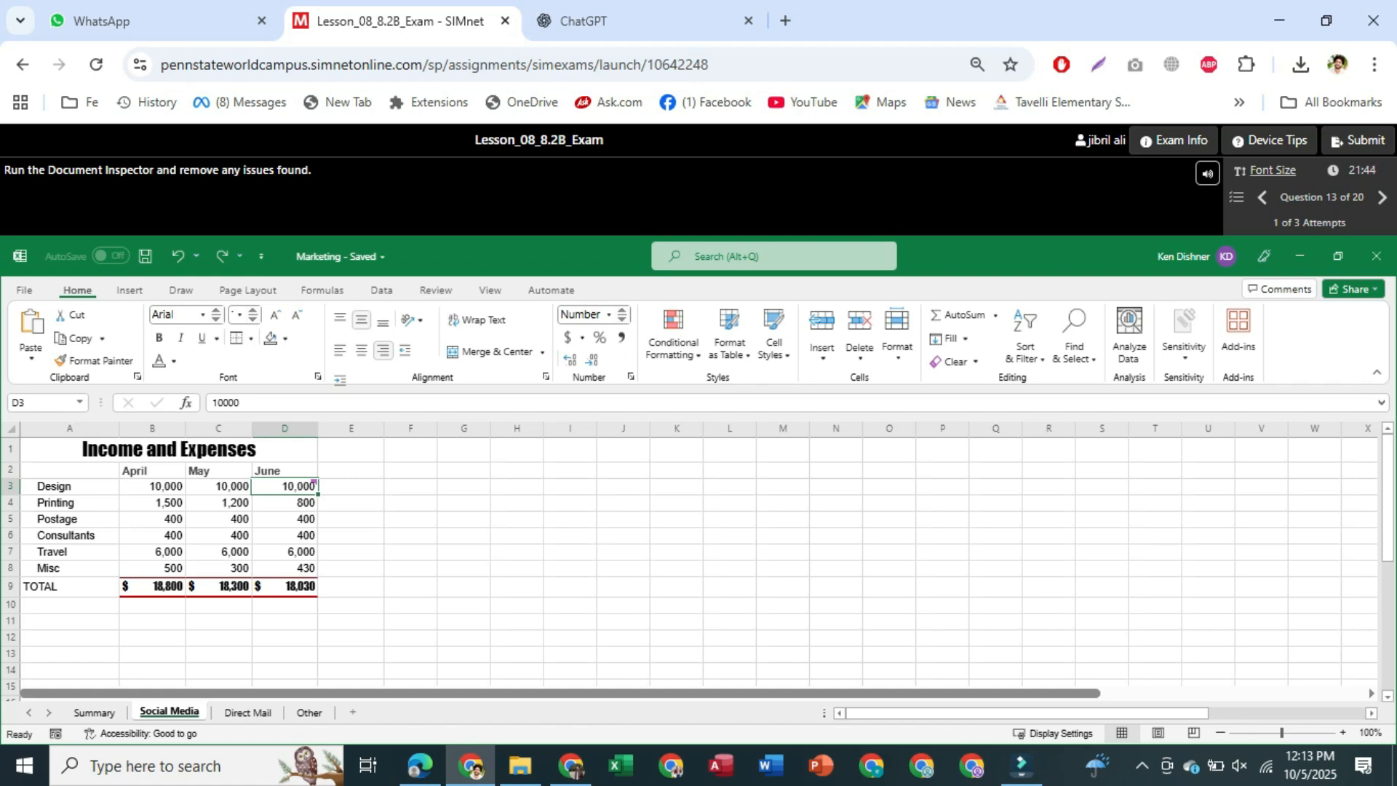
left_click(381, 290)
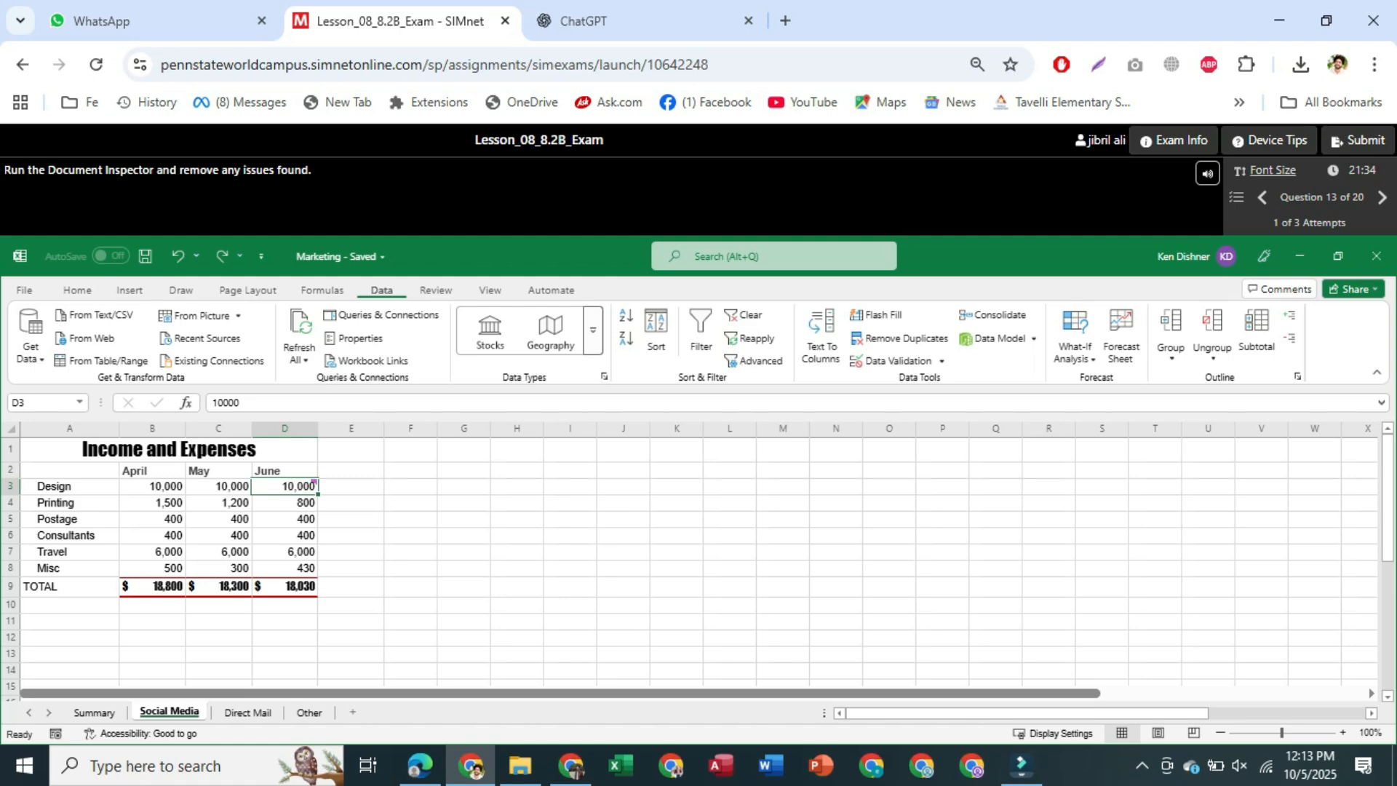
left_click(436, 289)
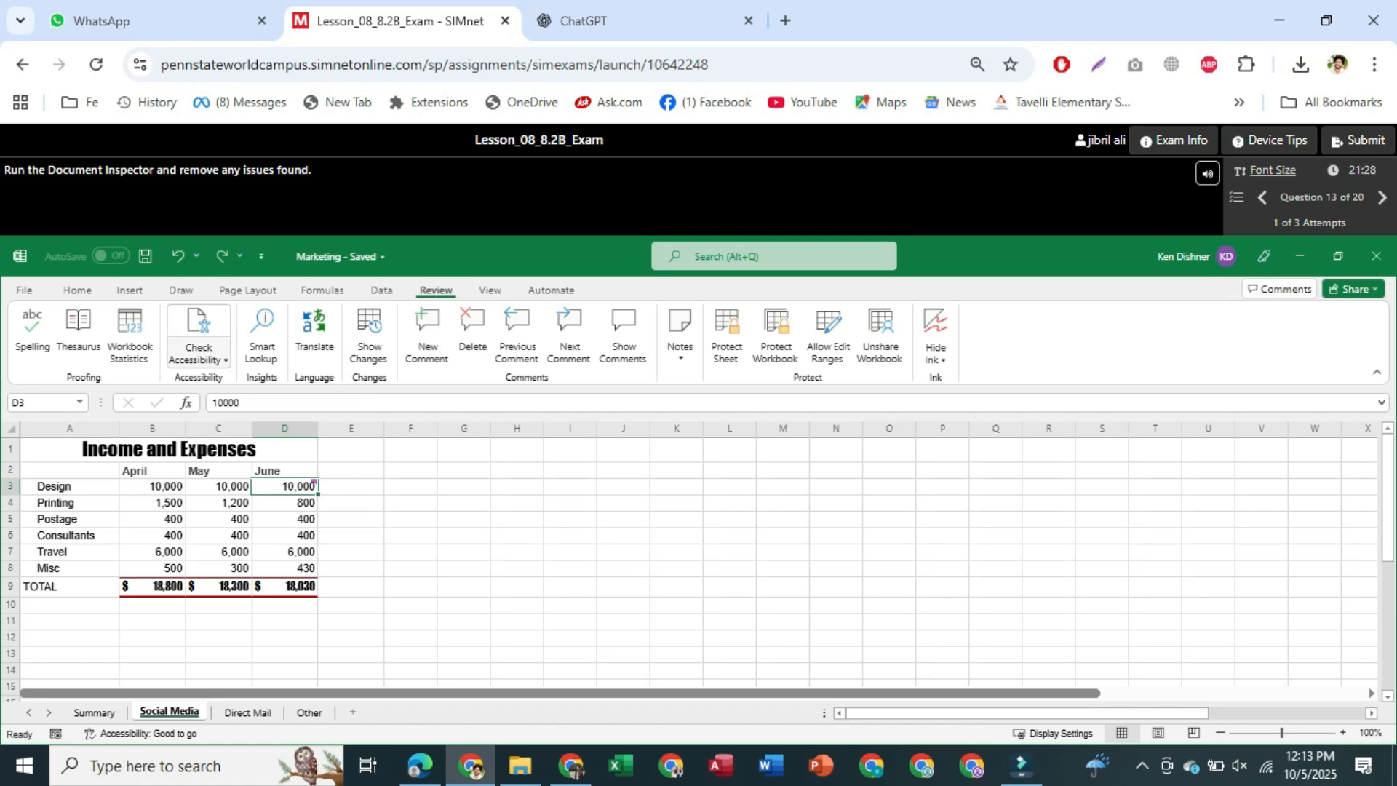
left_click(199, 323)
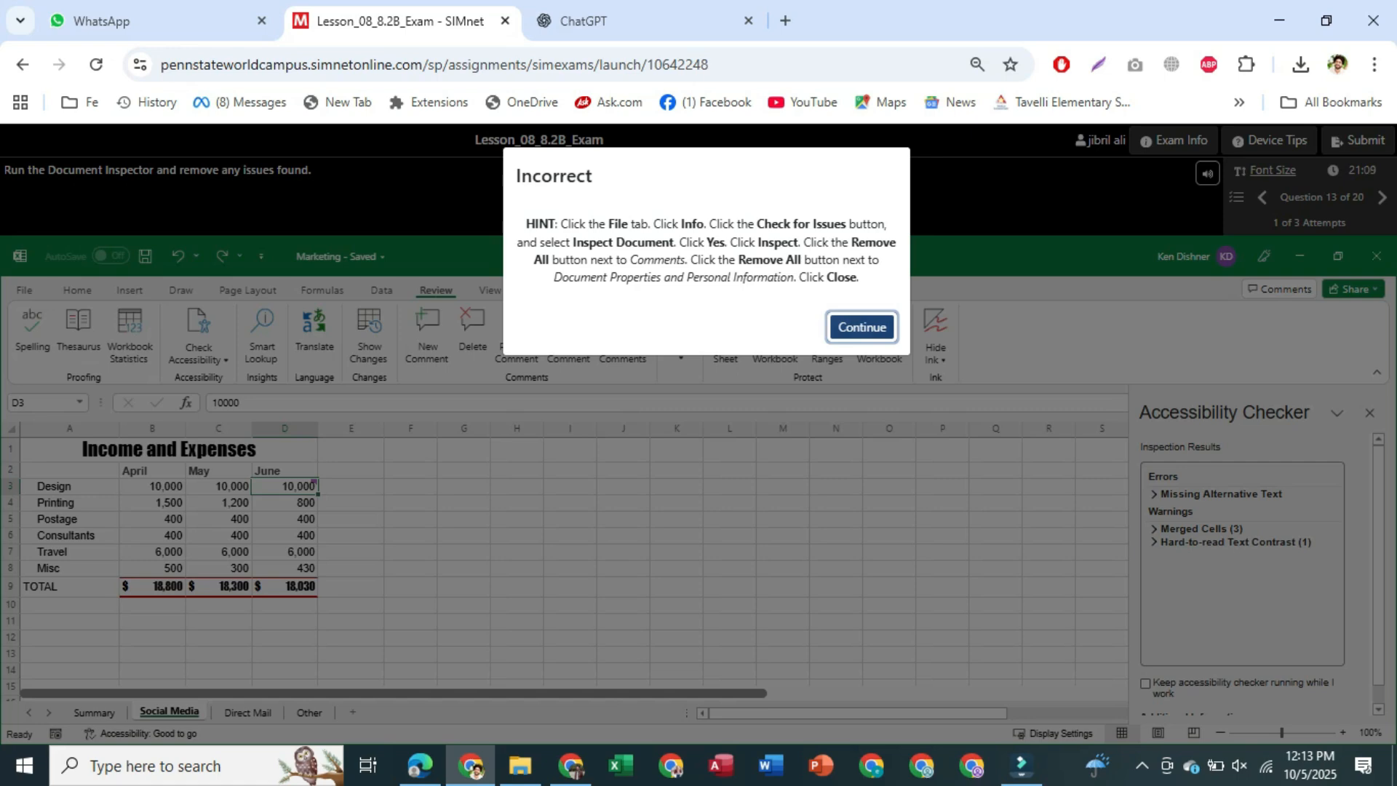
key("Return")
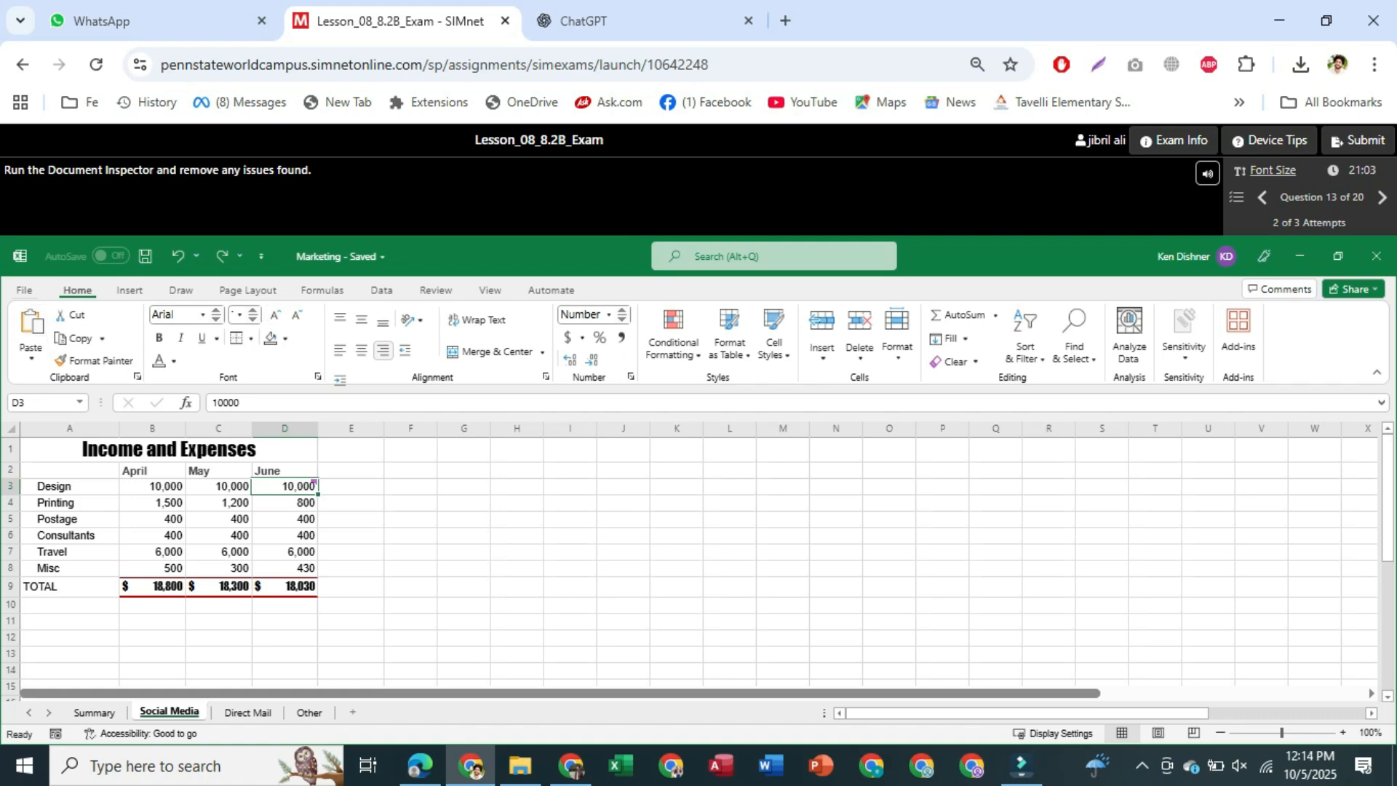
Step: Save the Marketing workbook and run the Document Inspector on it with the default content types selected
left_click(24, 290)
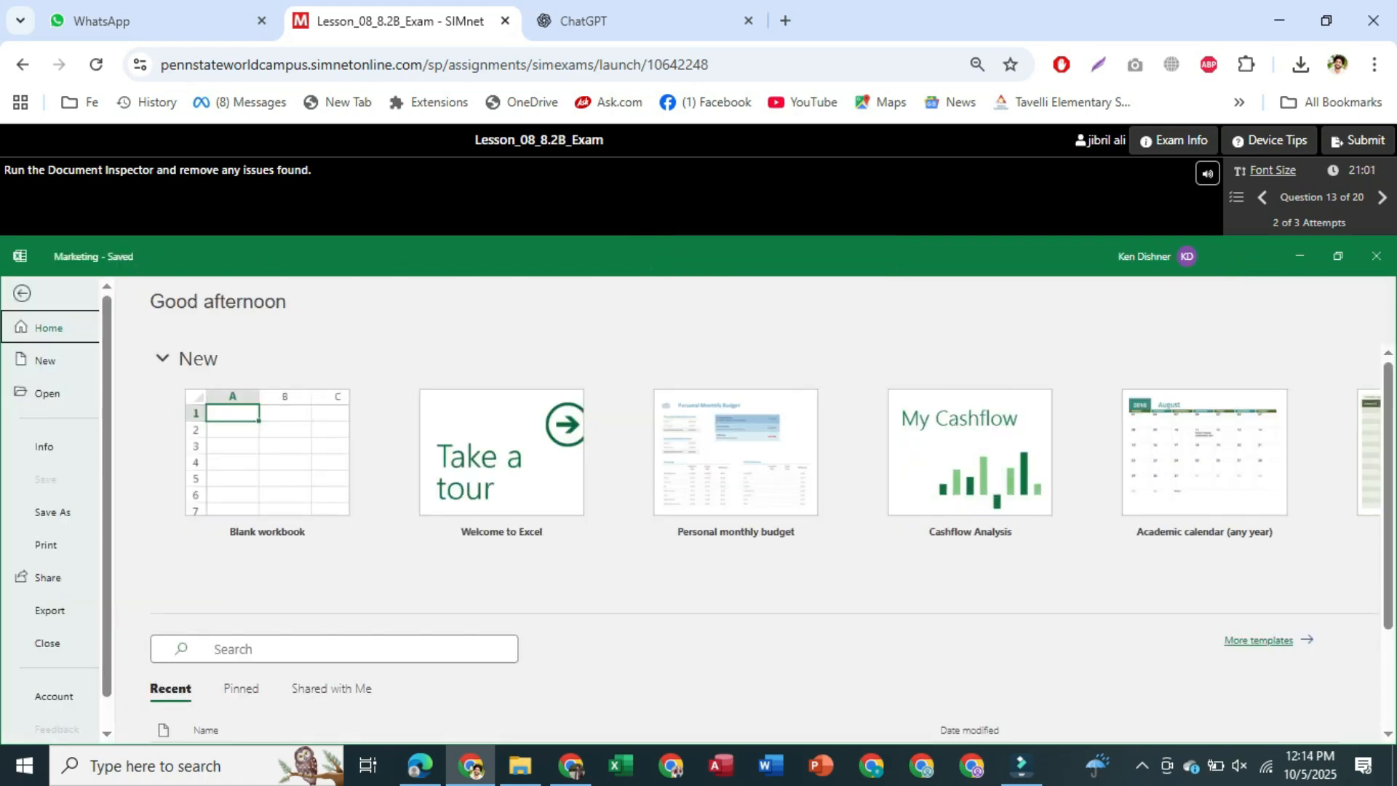
left_click(43, 446)
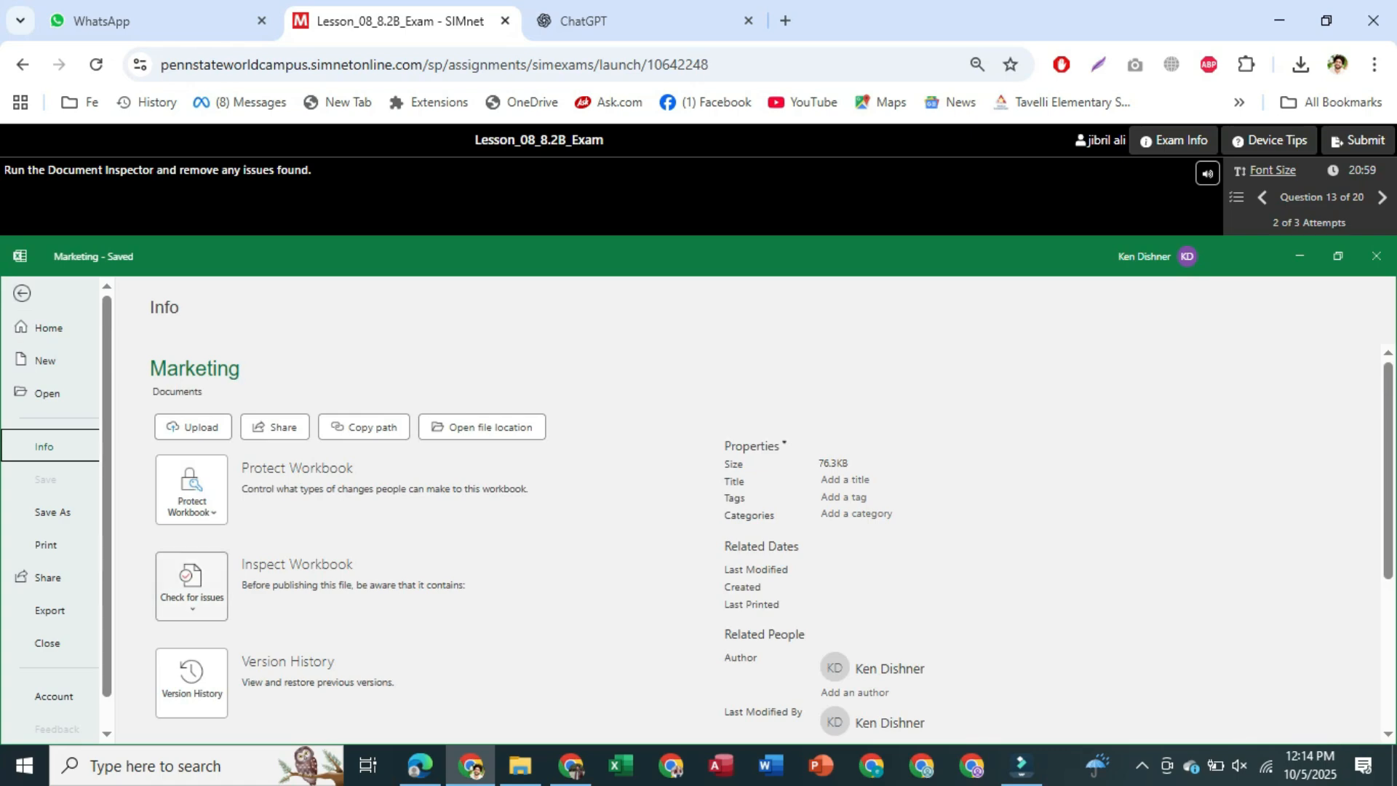
left_click(191, 585)
left_click(211, 419)
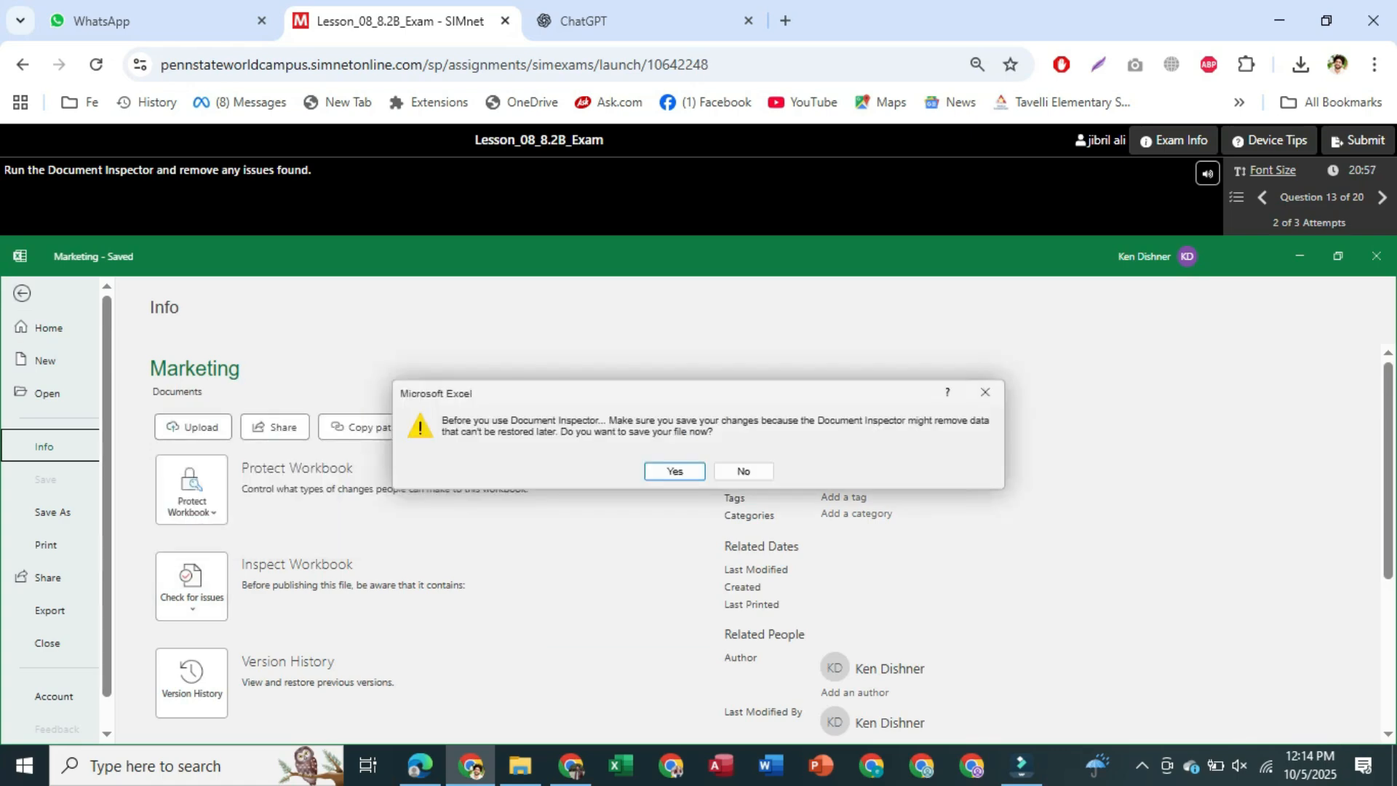
key("Return")
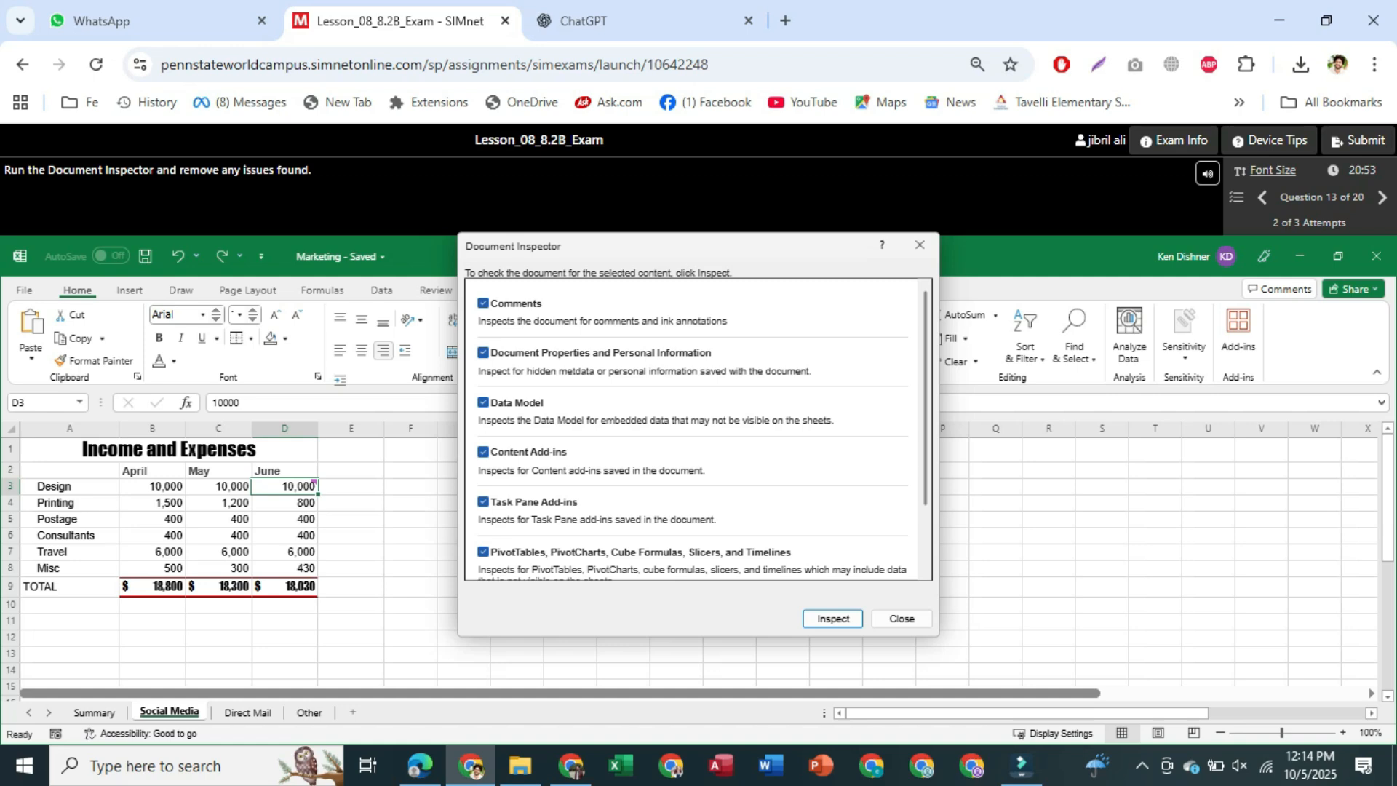
scroll(695, 429, "down", 3)
scroll(695, 429, "up", 3)
key("Return")
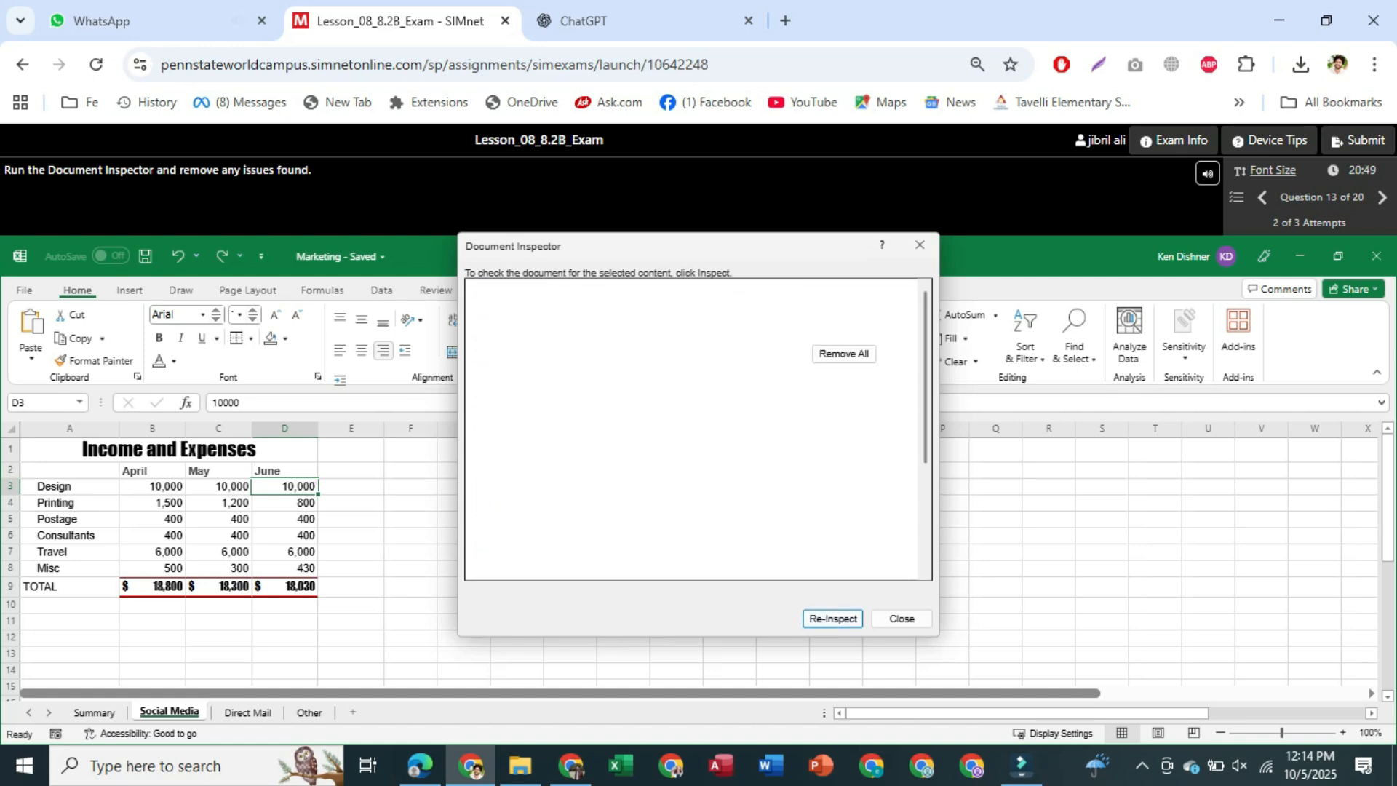
Step: Remove all comments, document properties and personal information found by the Document Inspector, close it, and continue to the next question
left_click(843, 353)
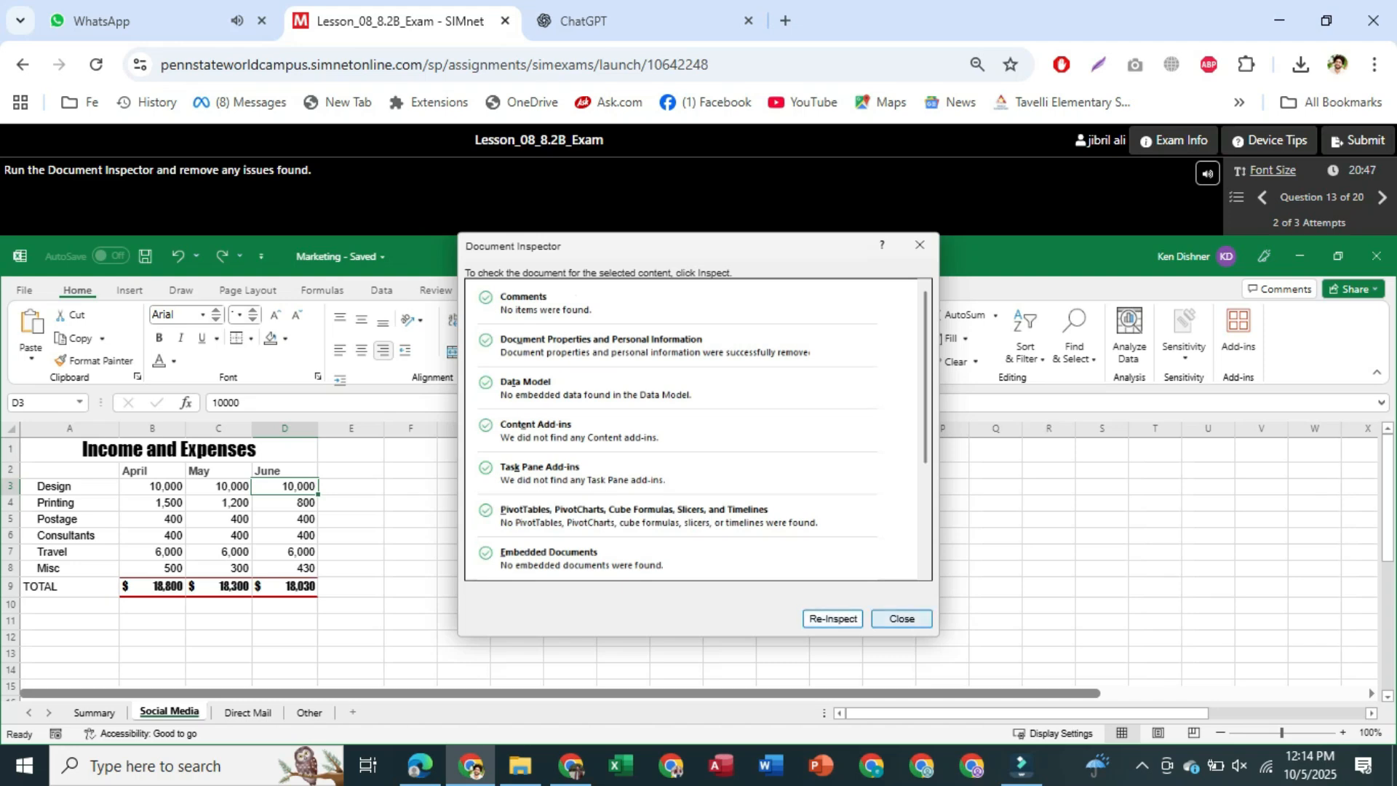
key("Return")
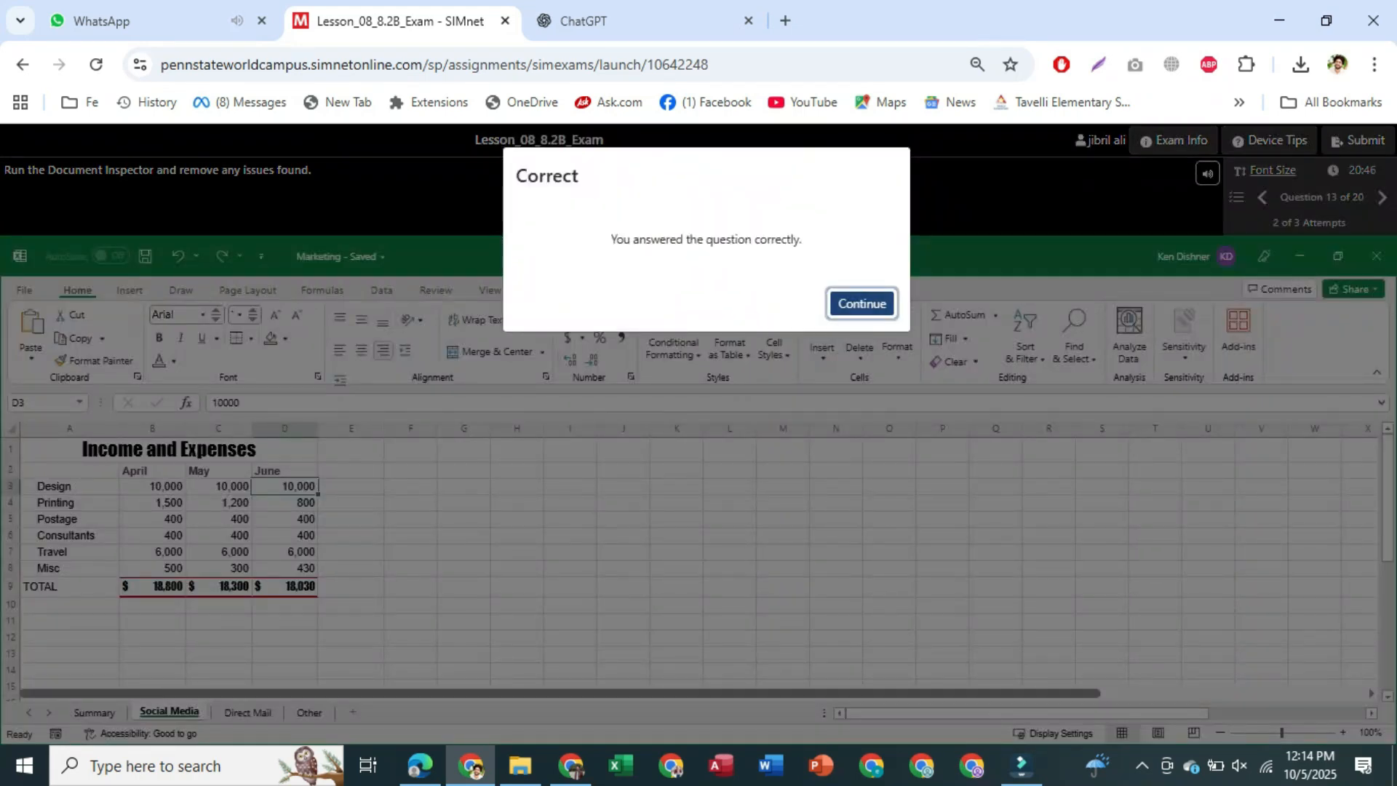
key("Return")
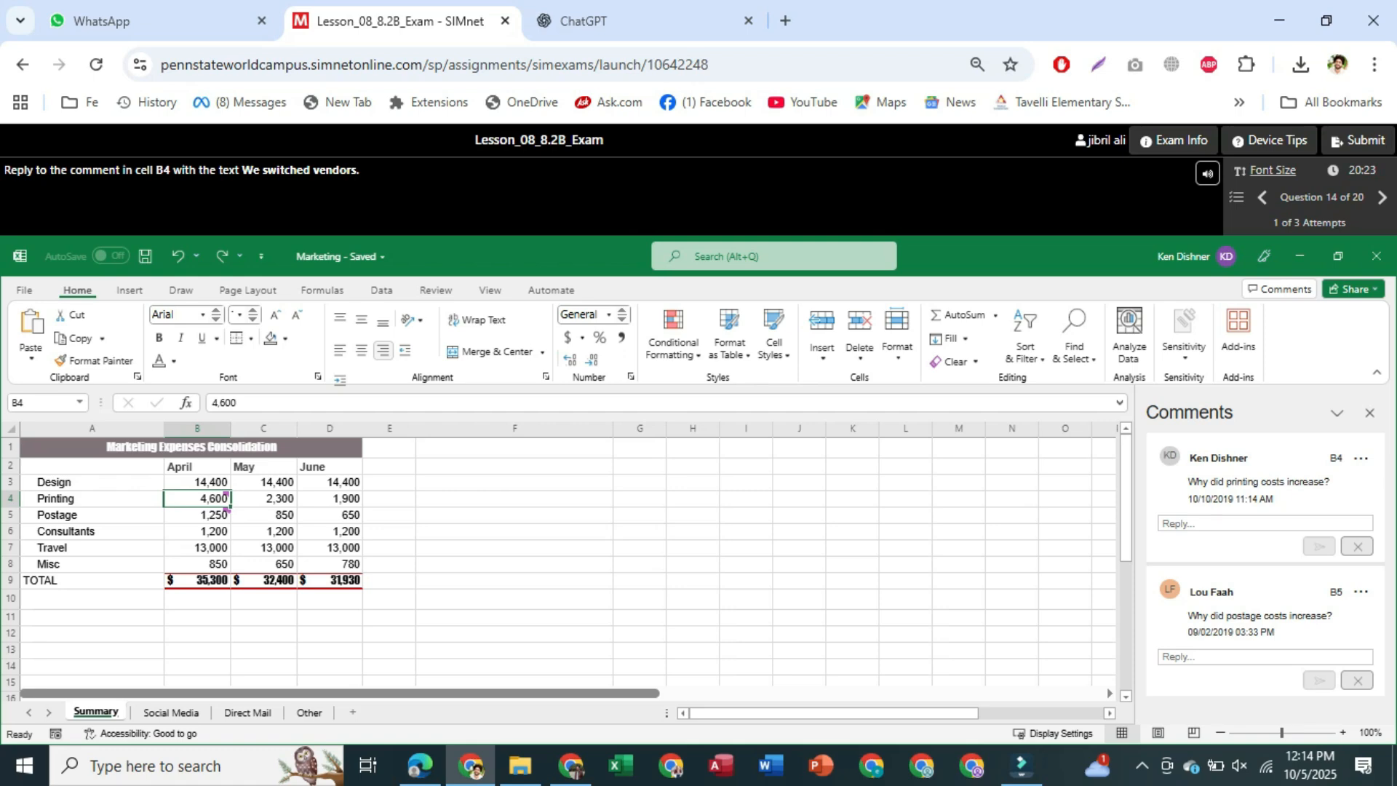
Step: Reply to the comment in cell B4 with "We switched vendors" and continue to the next question
type("We swit")
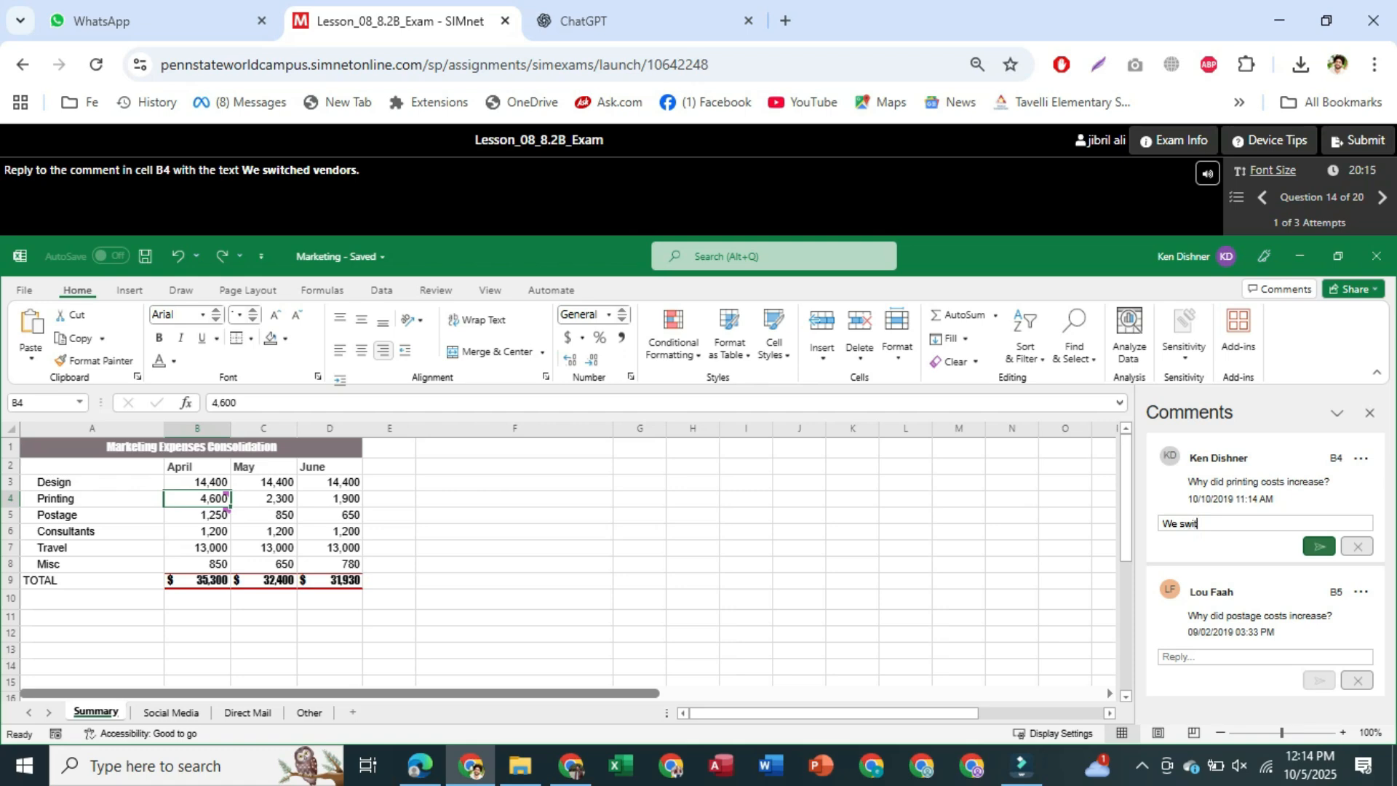
type("ched vendors")
key("ctrl+Return")
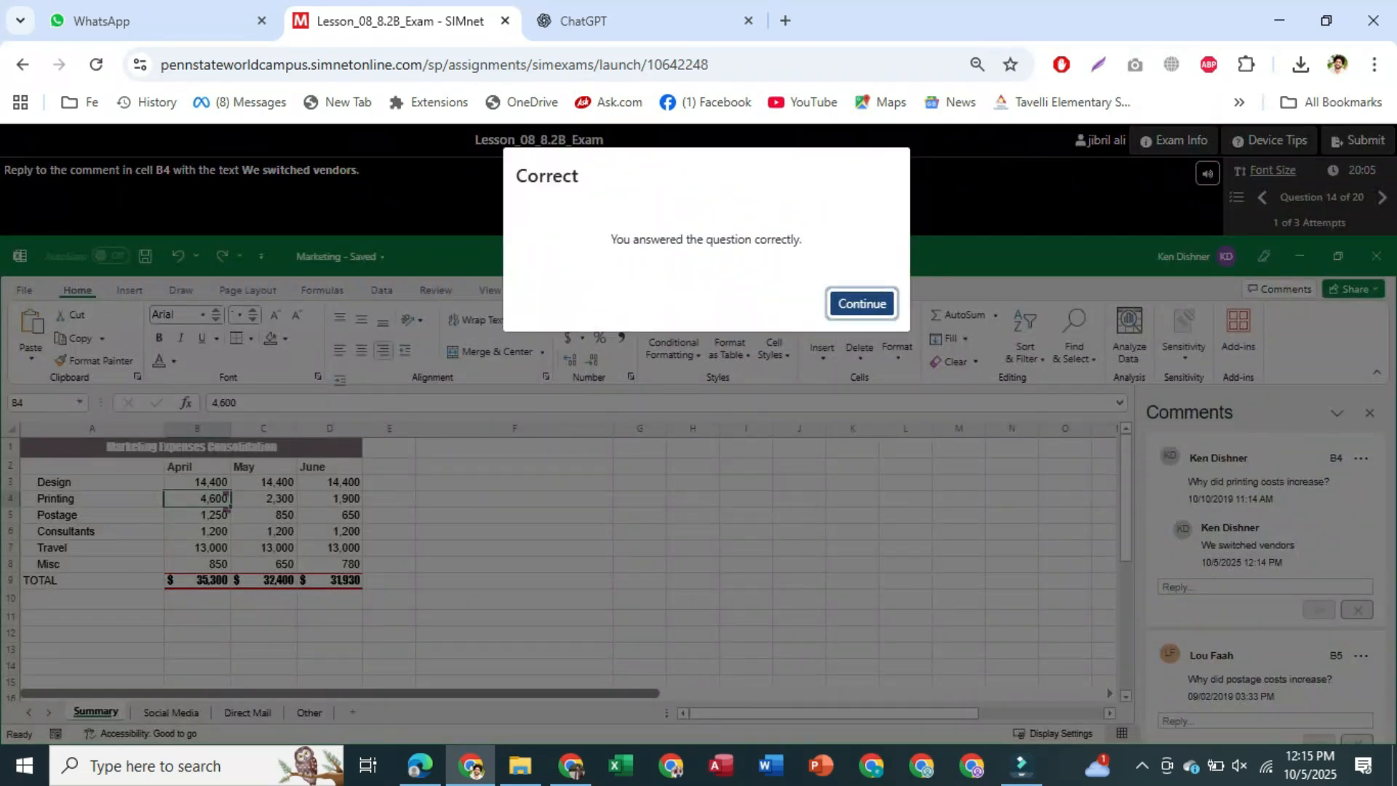
key("Return")
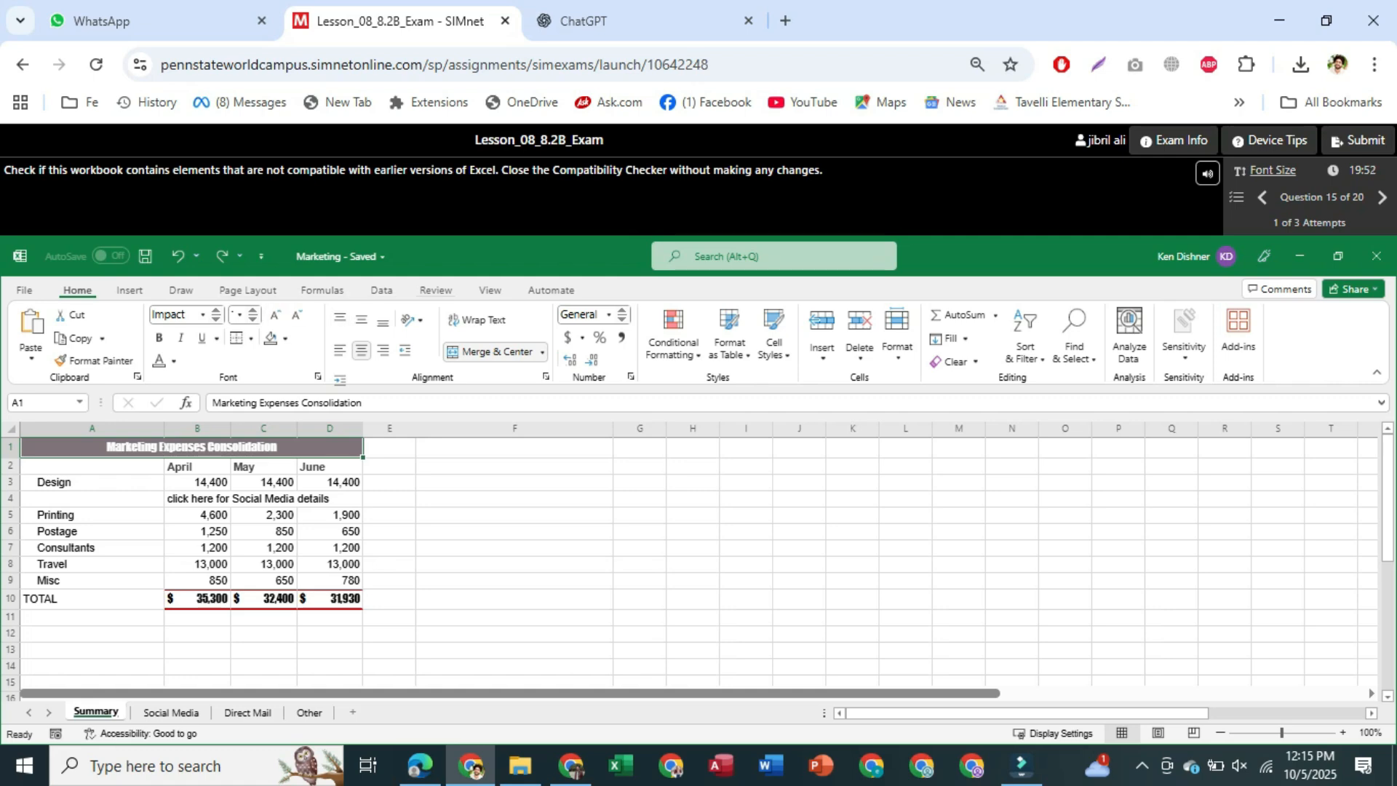
left_click(436, 290)
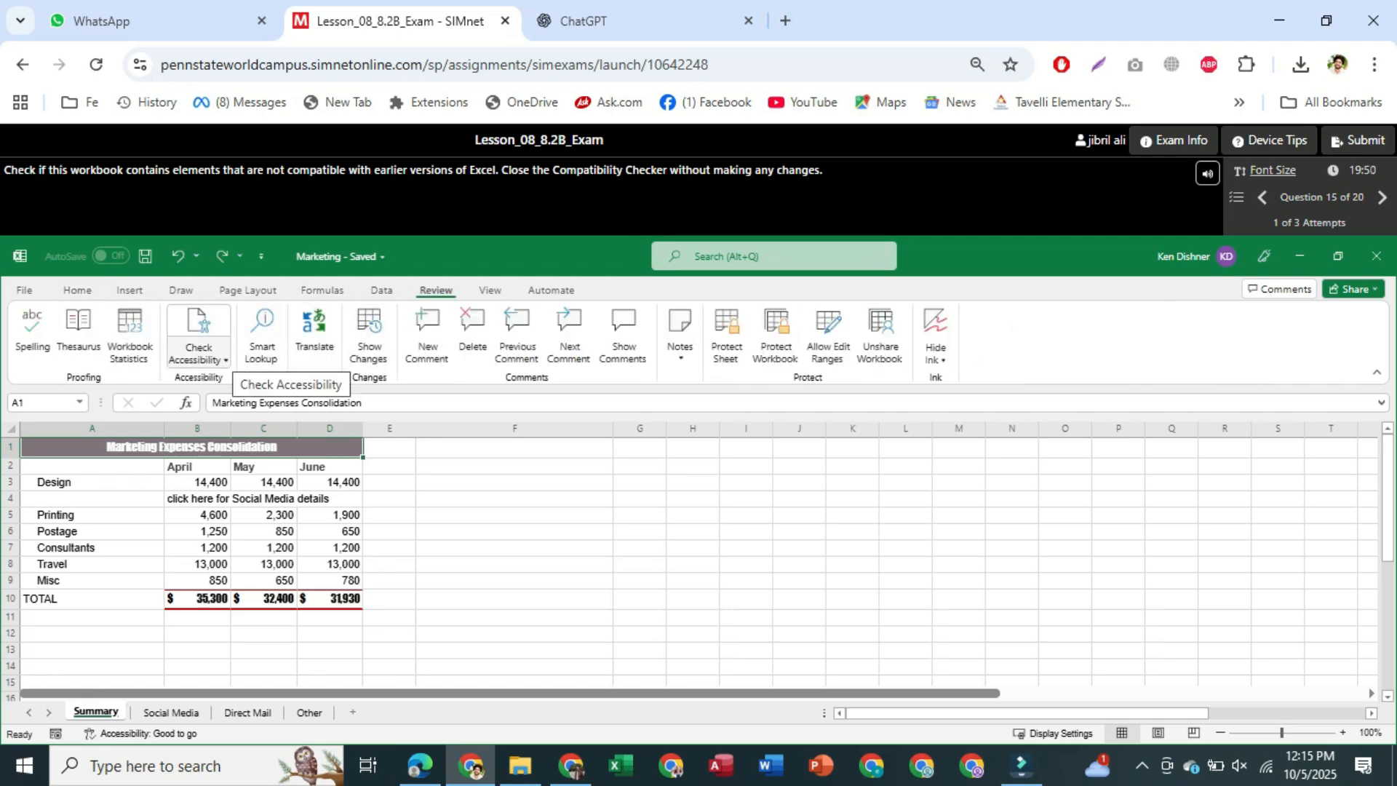
left_click(198, 331)
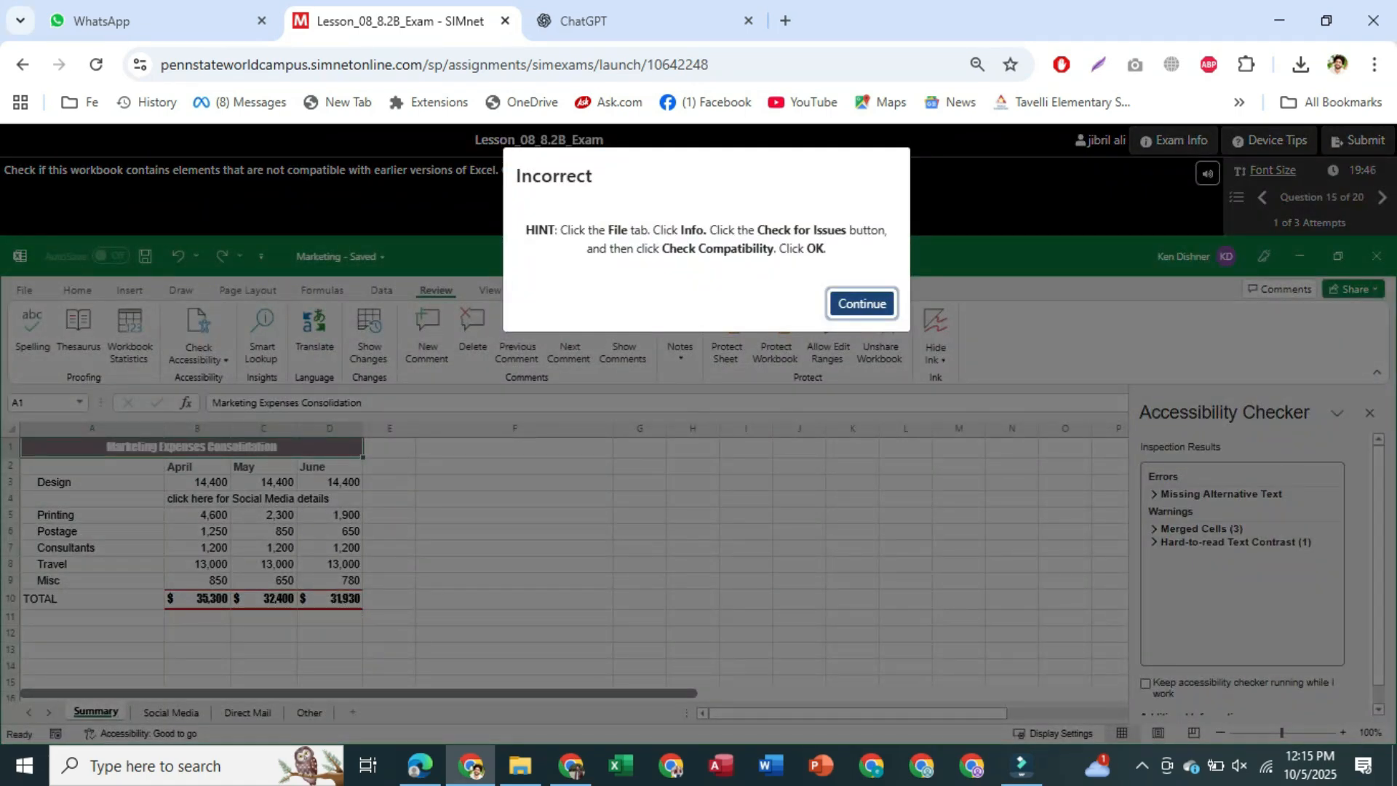
key("Return")
Step: Run the Compatibility Checker on the Marketing workbook to find elements incompatible with earlier versions of Excel
left_click(24, 289)
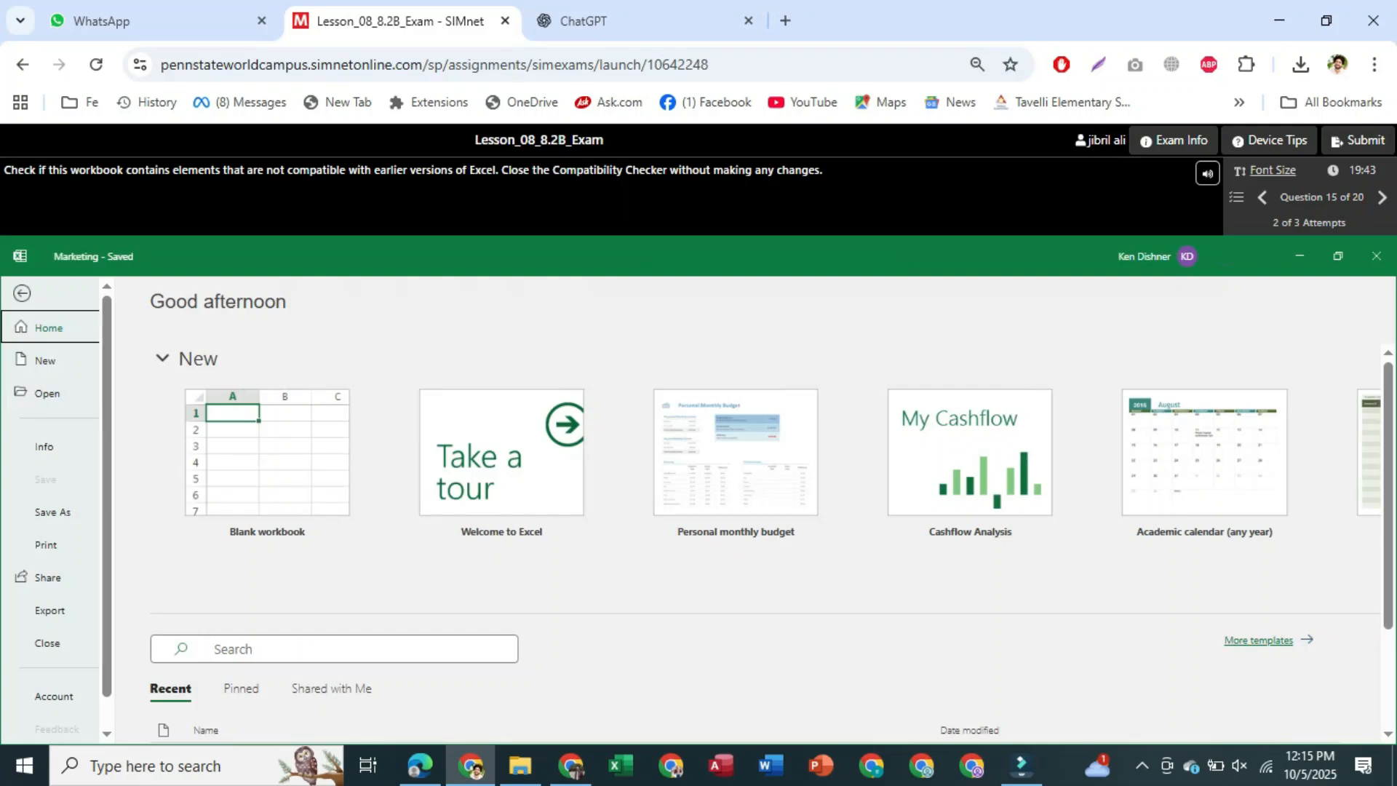
left_click(44, 447)
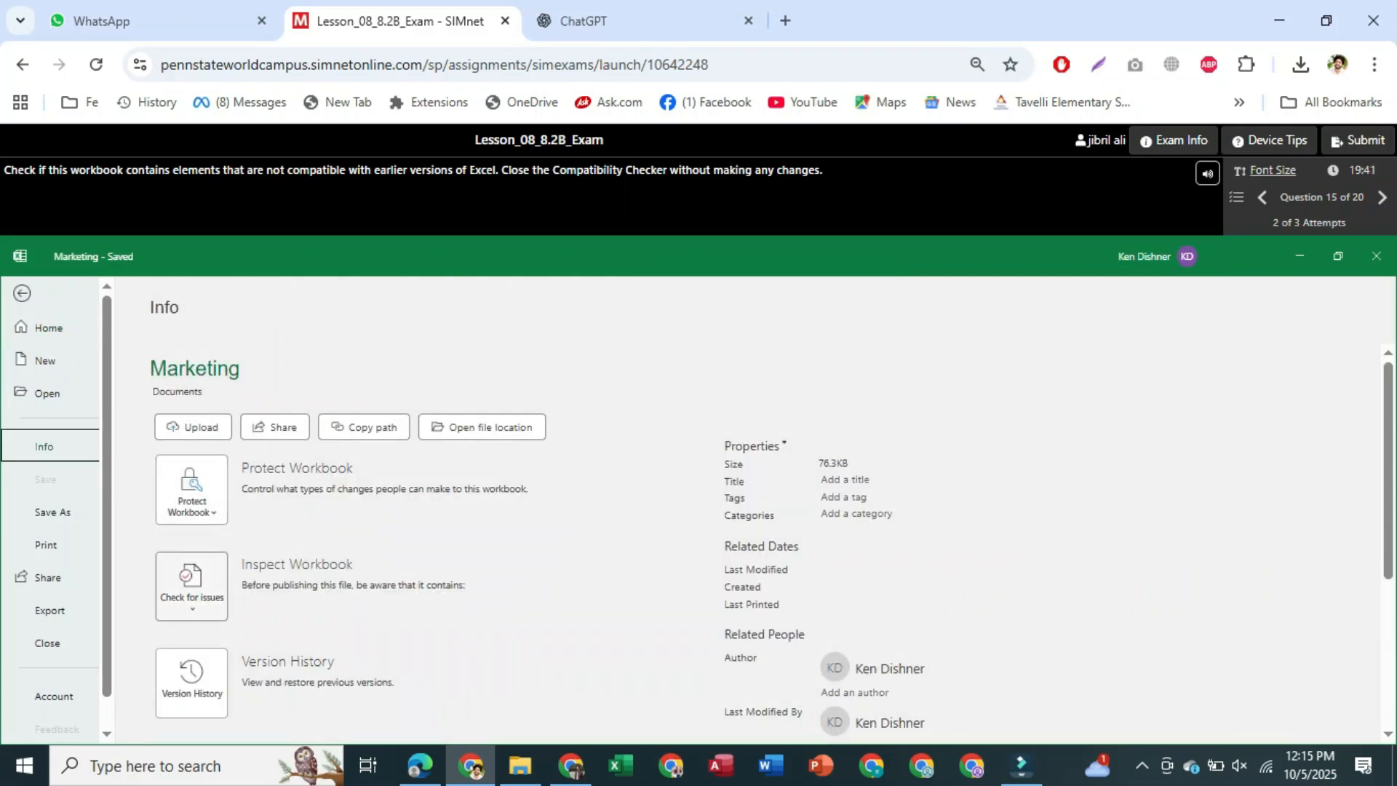
left_click(191, 585)
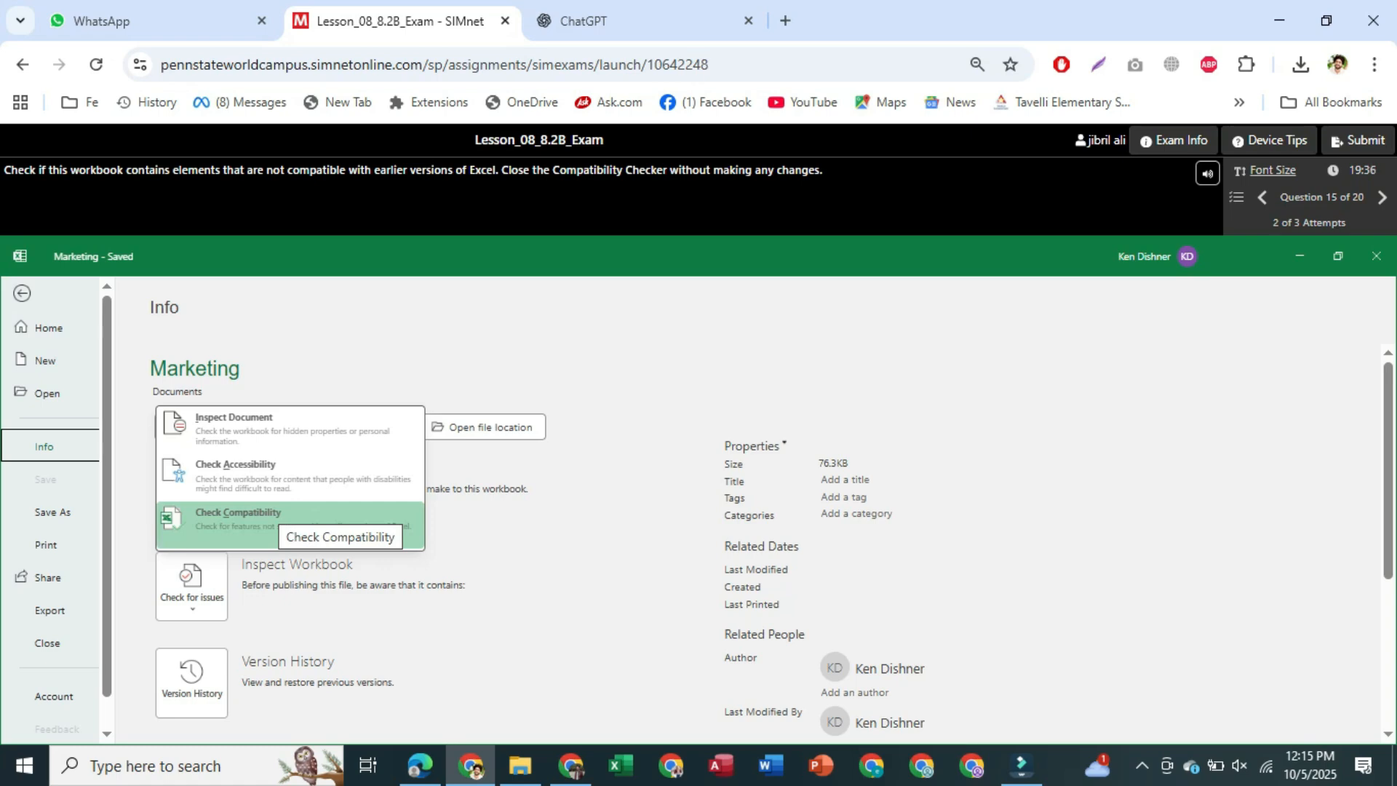
left_click(237, 518)
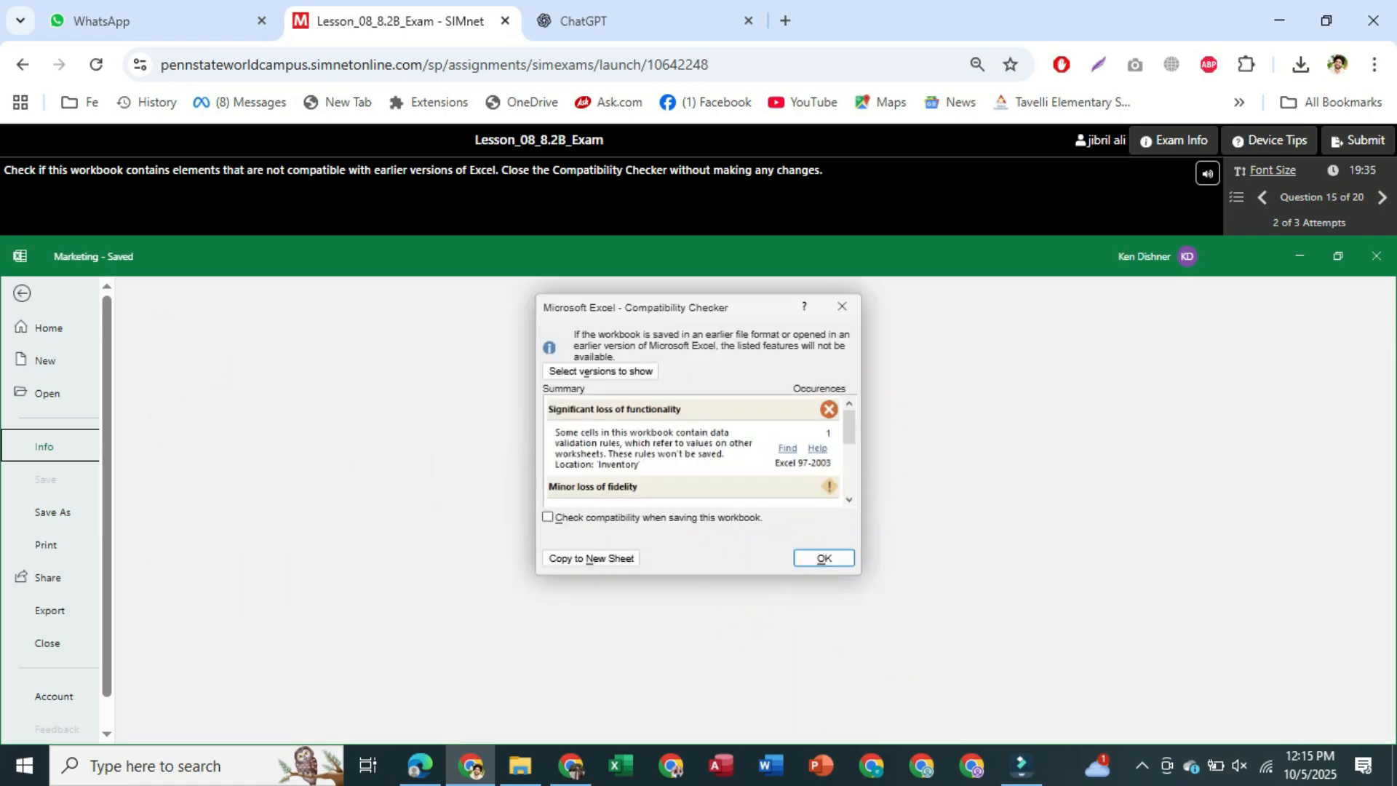